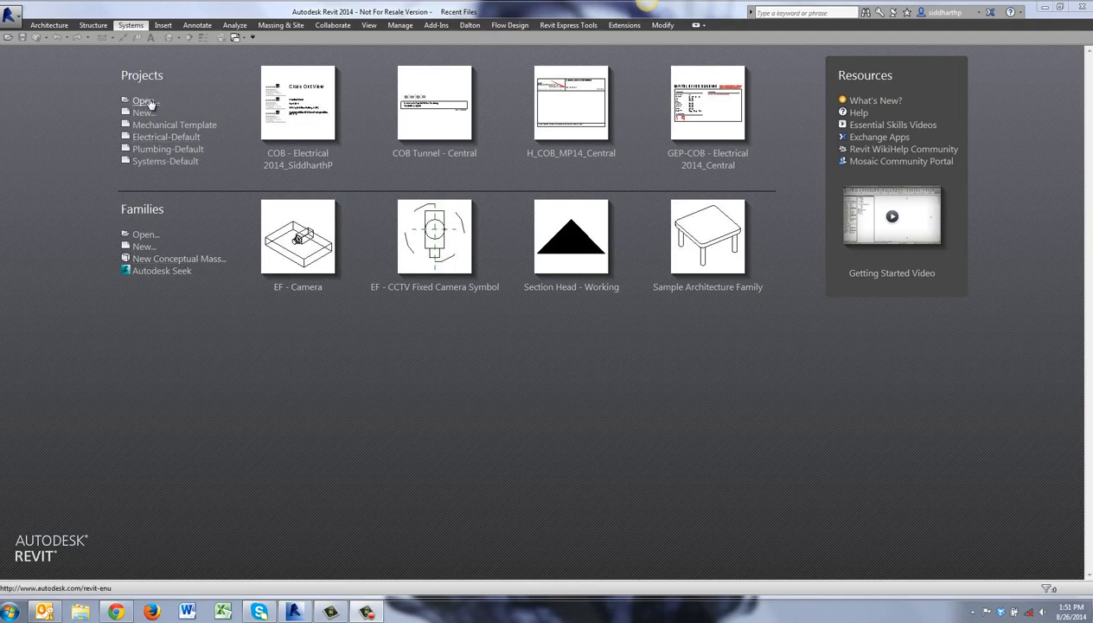
Step: Create a project from the Systems-Default template and open the 1 - Power floor plan
left_click(165, 164)
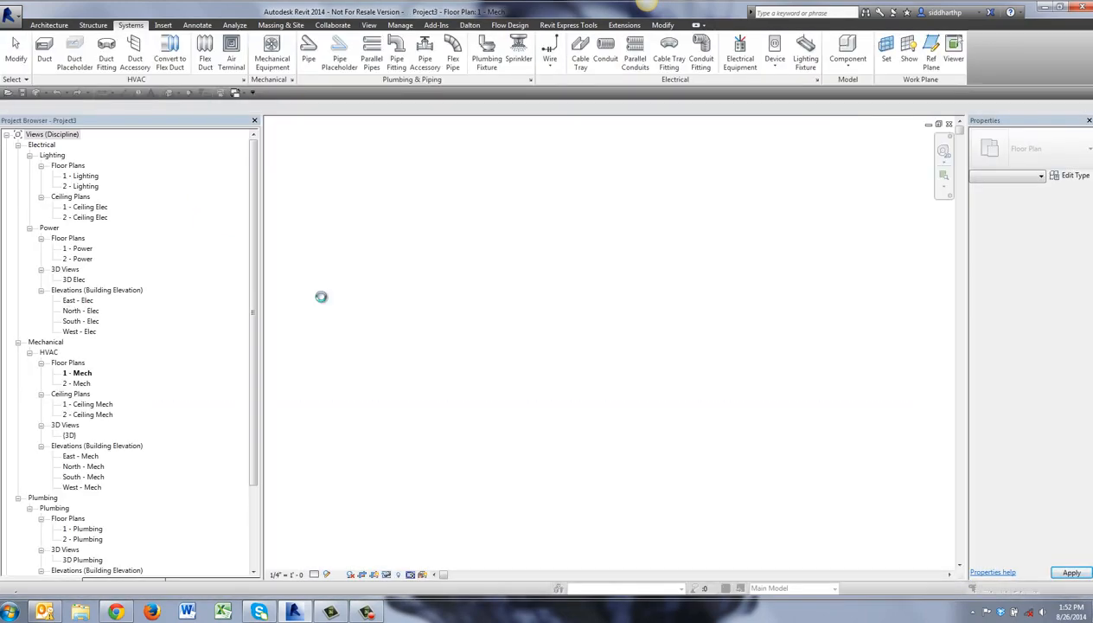
double_click(82, 249)
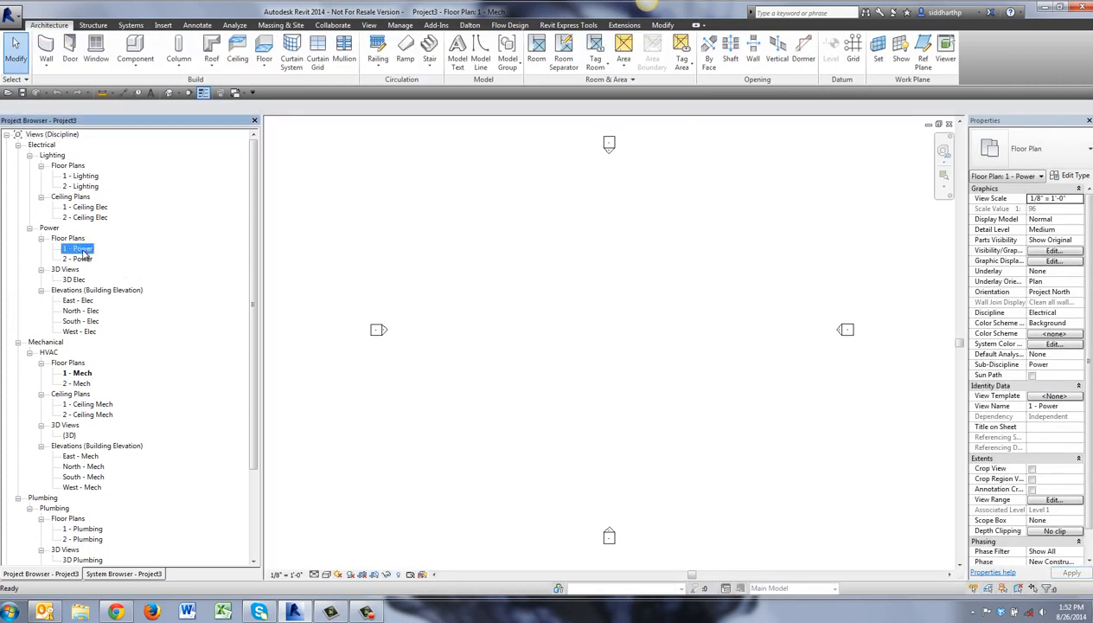
Step: Draw two chained Generic - 8" walls in an L shape, with the horizontal leg about 32' long
key("w")
key("a")
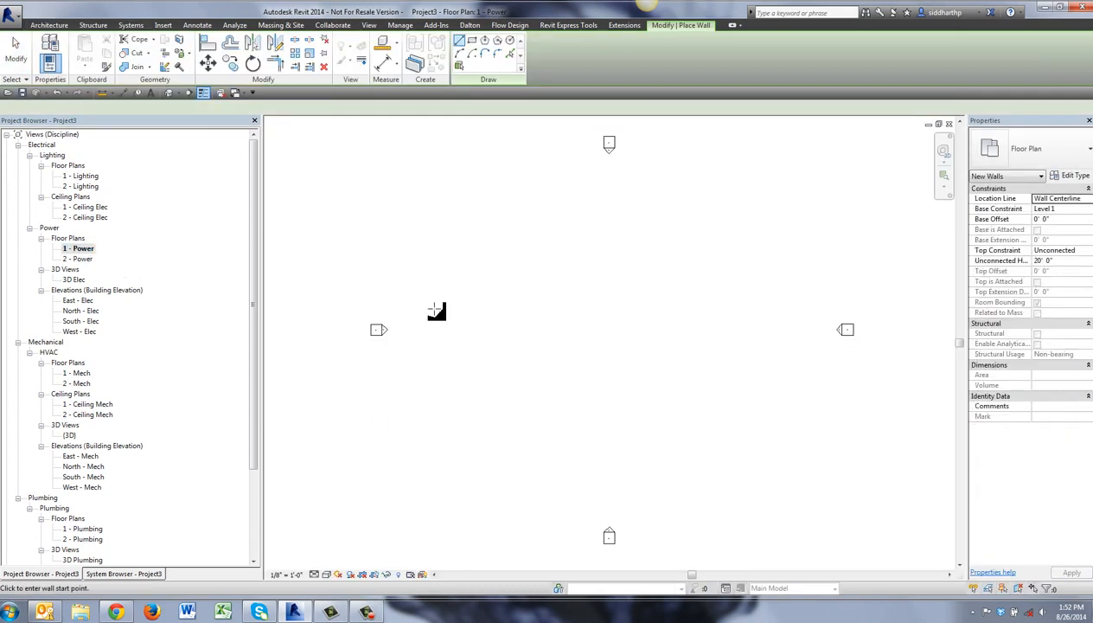
left_click(434, 306)
left_click(434, 386)
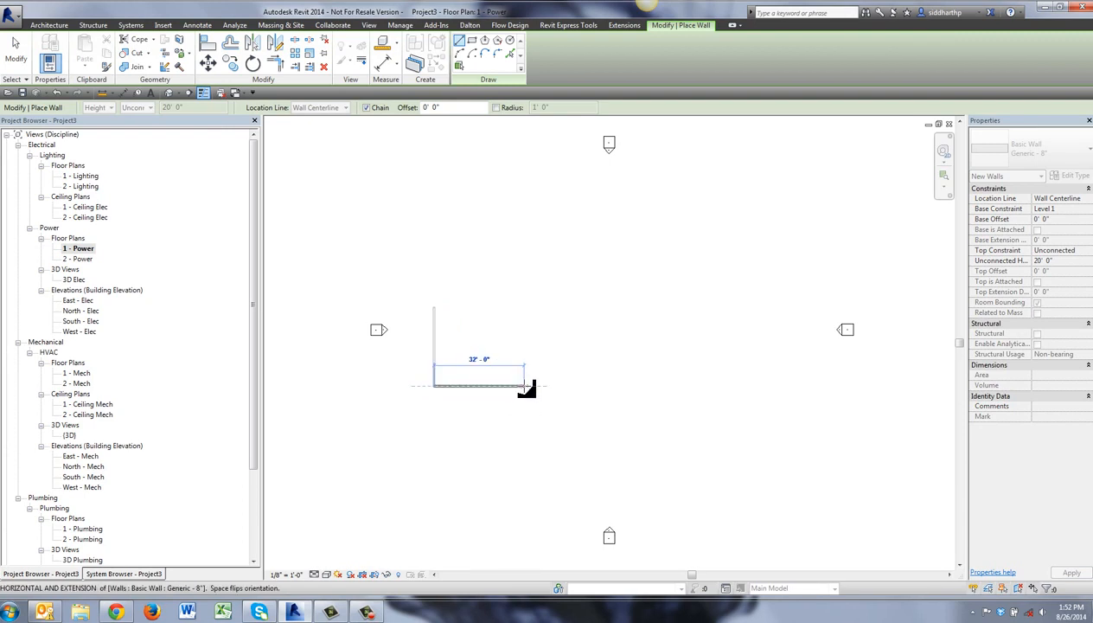
left_click(524, 385)
key("Escape")
key("Escape")
Step: Place a 208V MLO 100 A lighting and appliance panelboard on the inner face of each wall
scroll(451, 374, "up", 3)
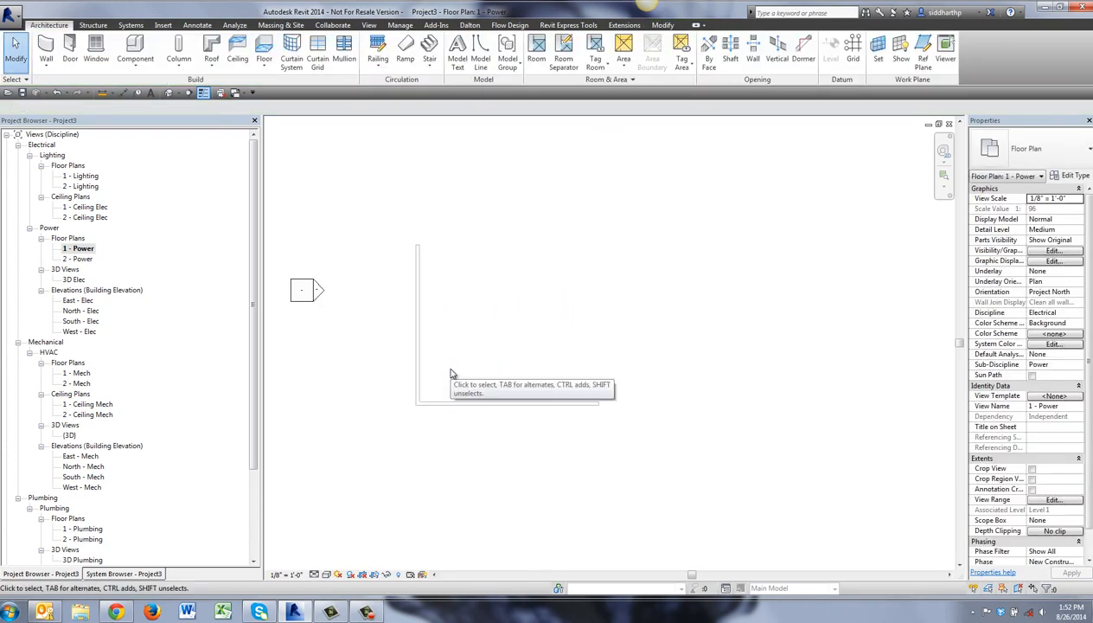
key("e")
key("e")
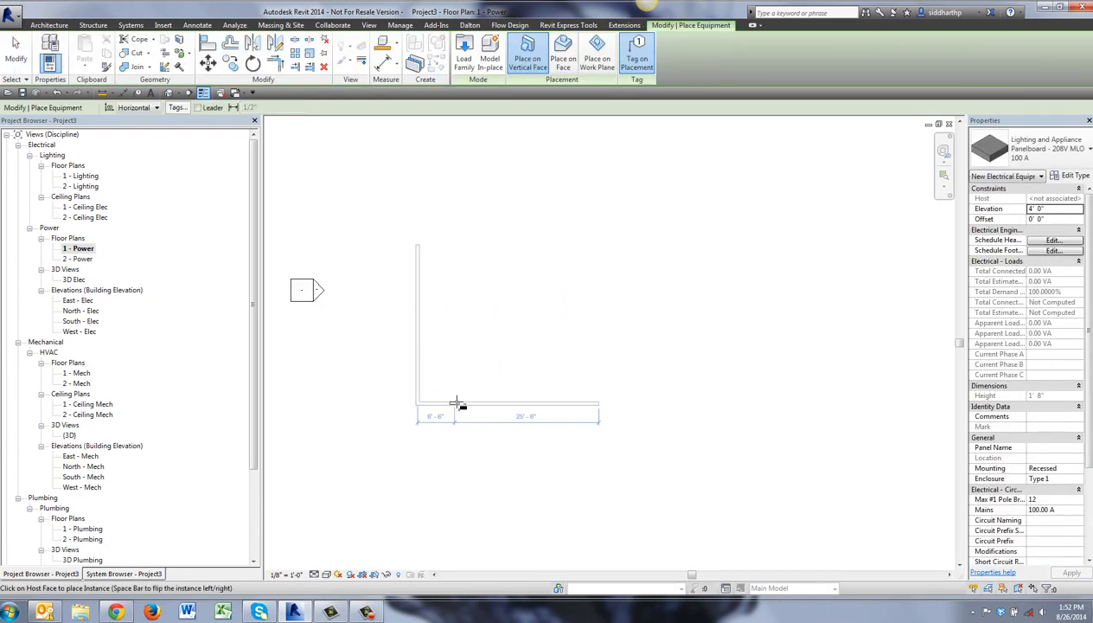
scroll(458, 405, "up", 3)
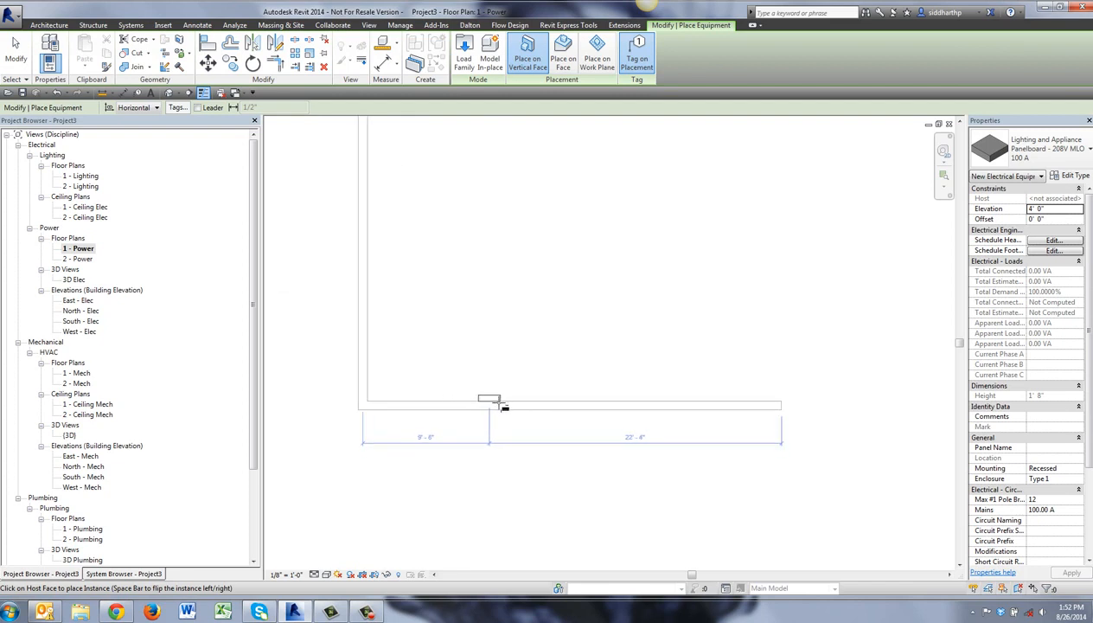
left_click(503, 399)
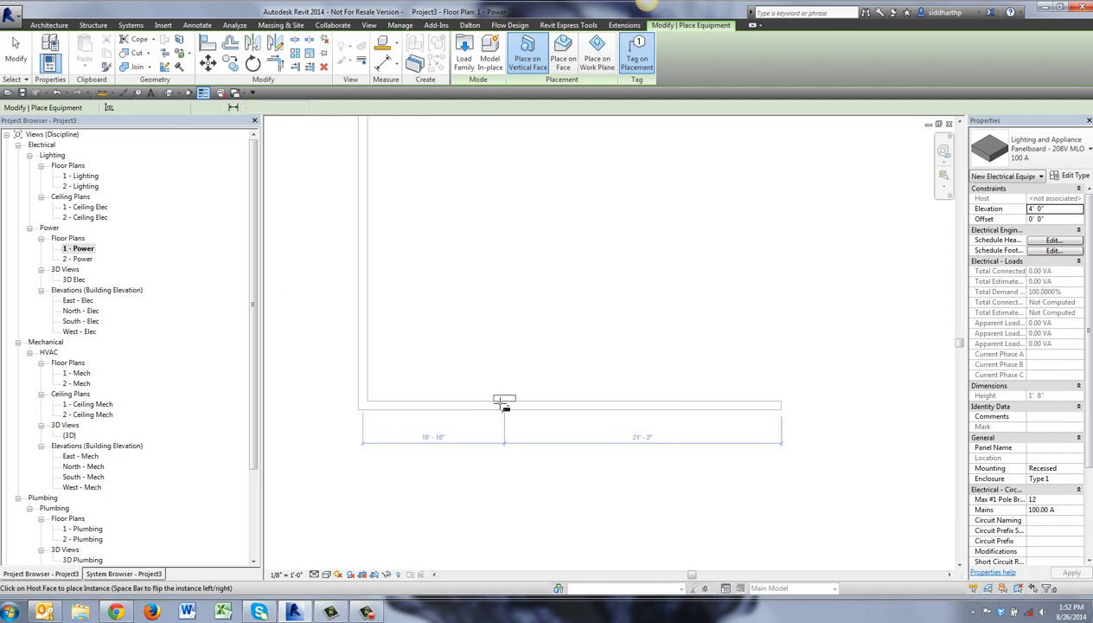
left_click(369, 316)
key("Escape")
key("Escape")
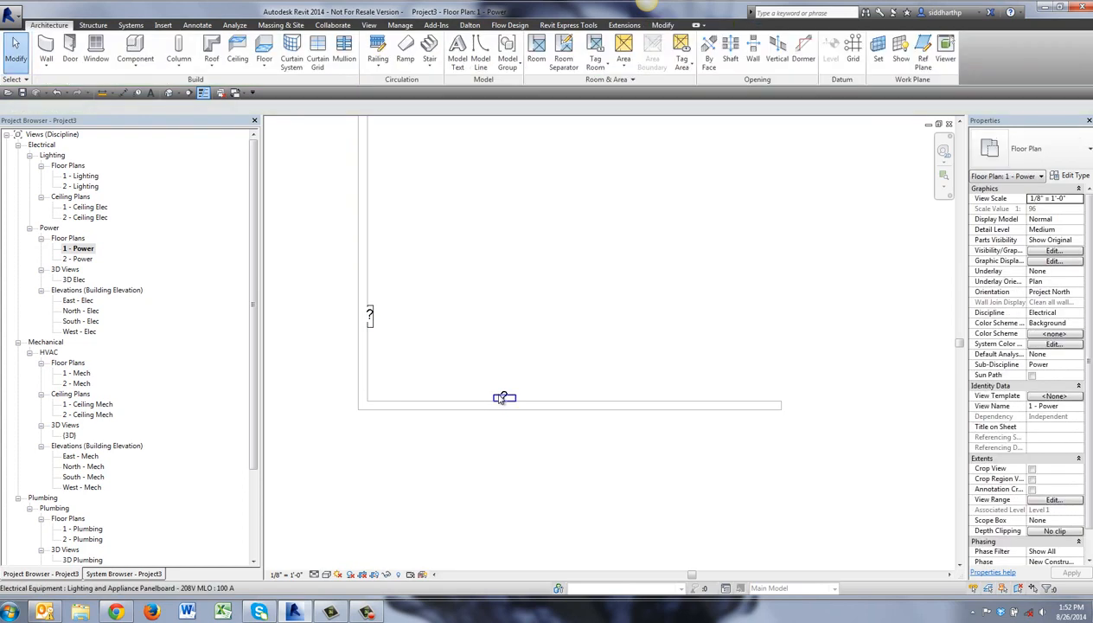
Step: Name the panelboard on the horizontal wall A and the one on the vertical wall B
left_click(503, 397)
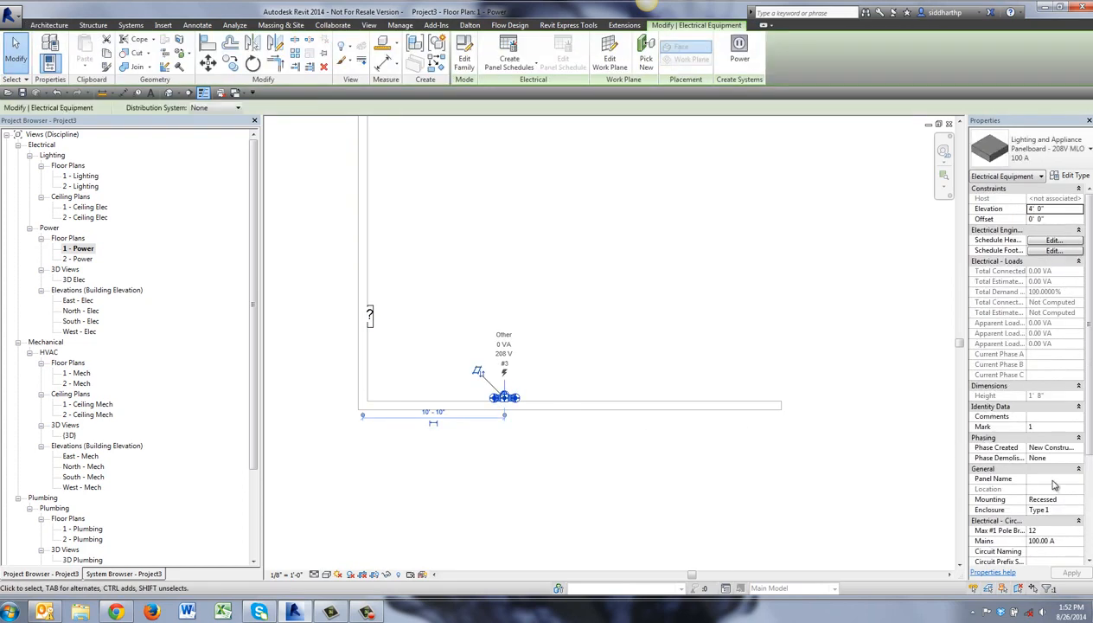
left_click(1050, 478)
type("A")
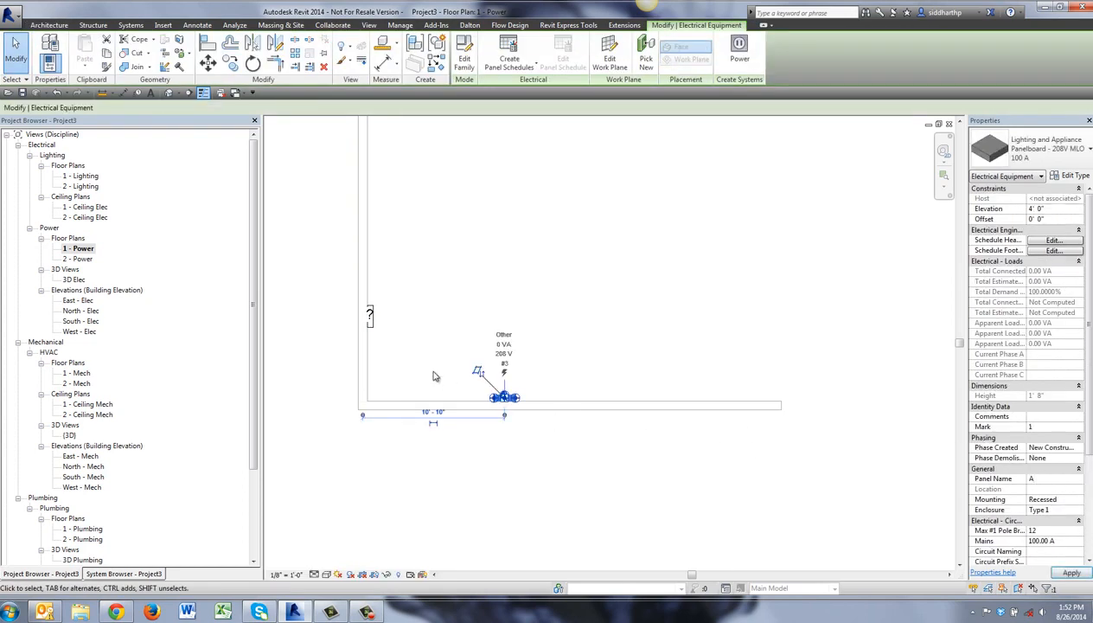
left_click(370, 331)
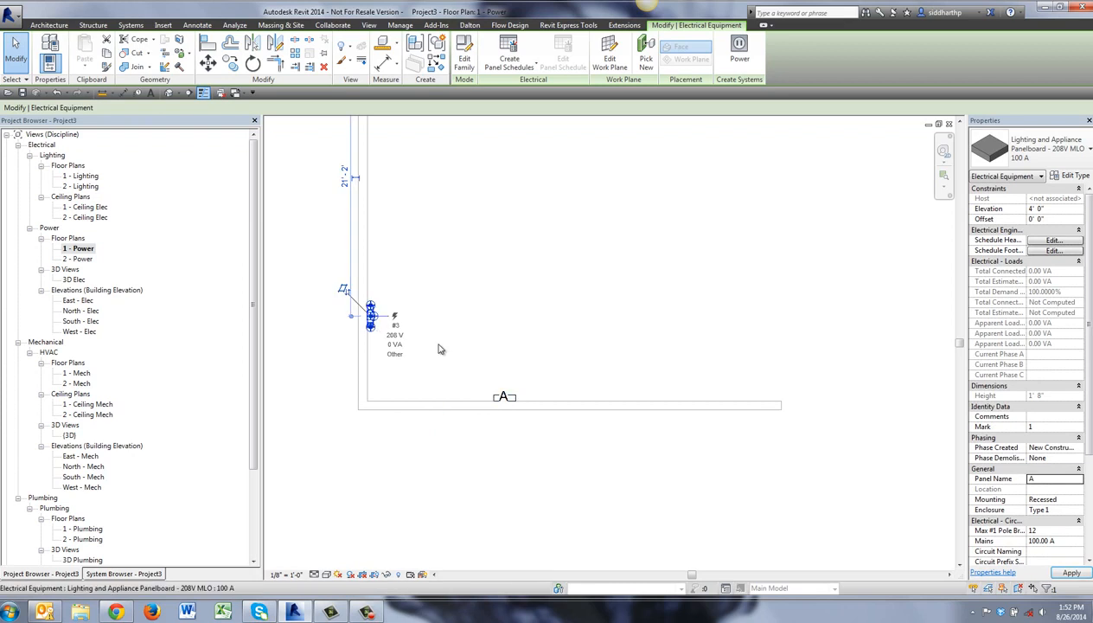
left_click(1051, 478)
type("B")
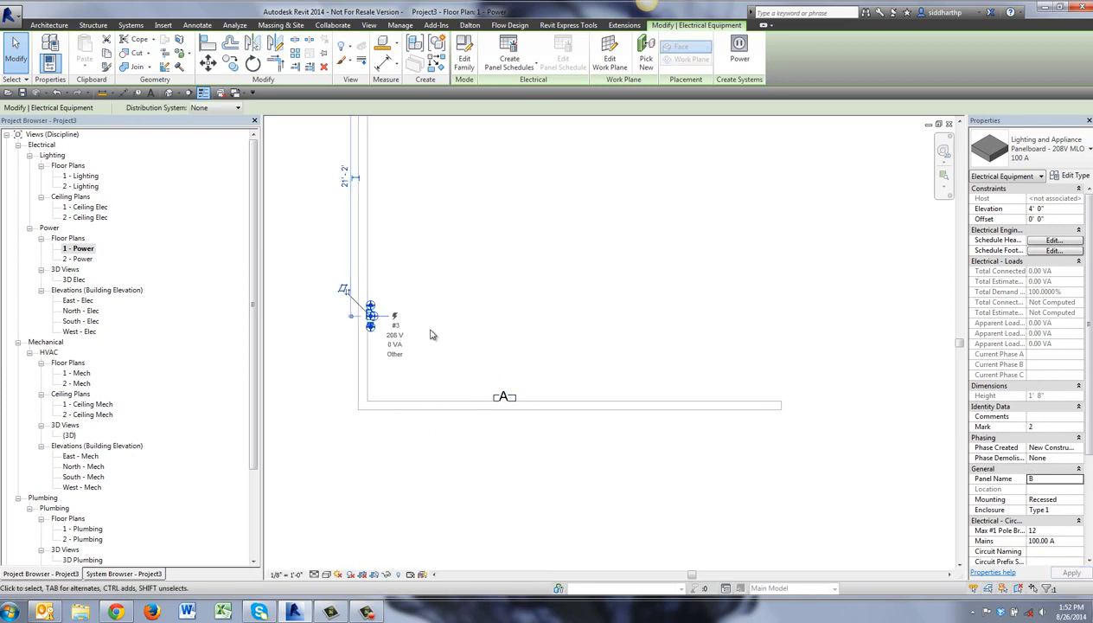
left_click(430, 332)
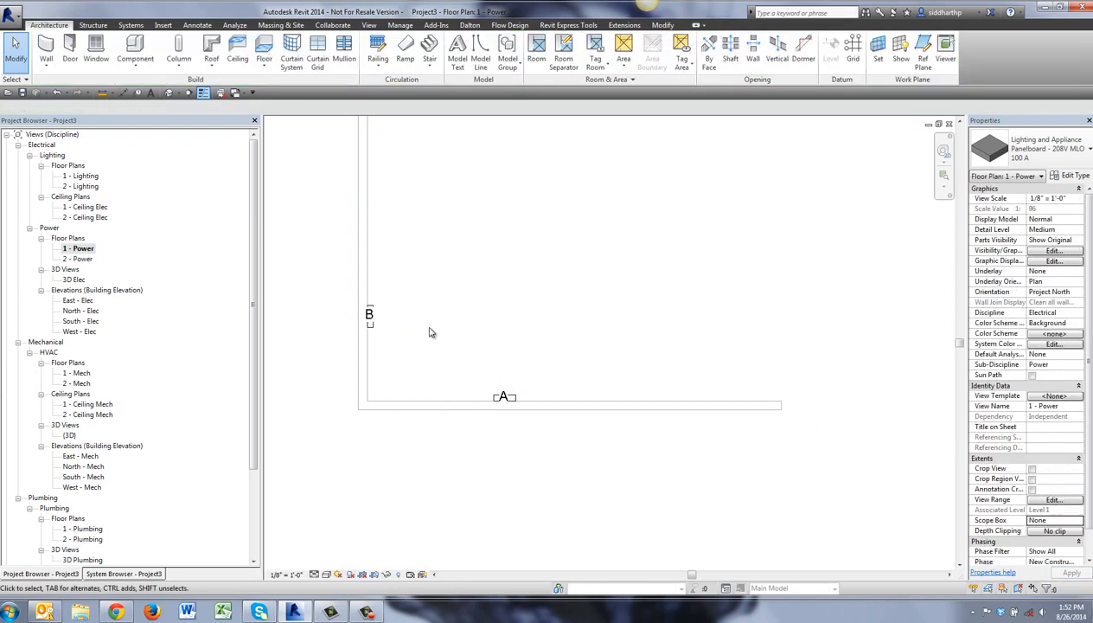
Step: Place three standard duplex receptacles along the vertical wall above panel B
left_click(128, 26)
left_click(766, 48)
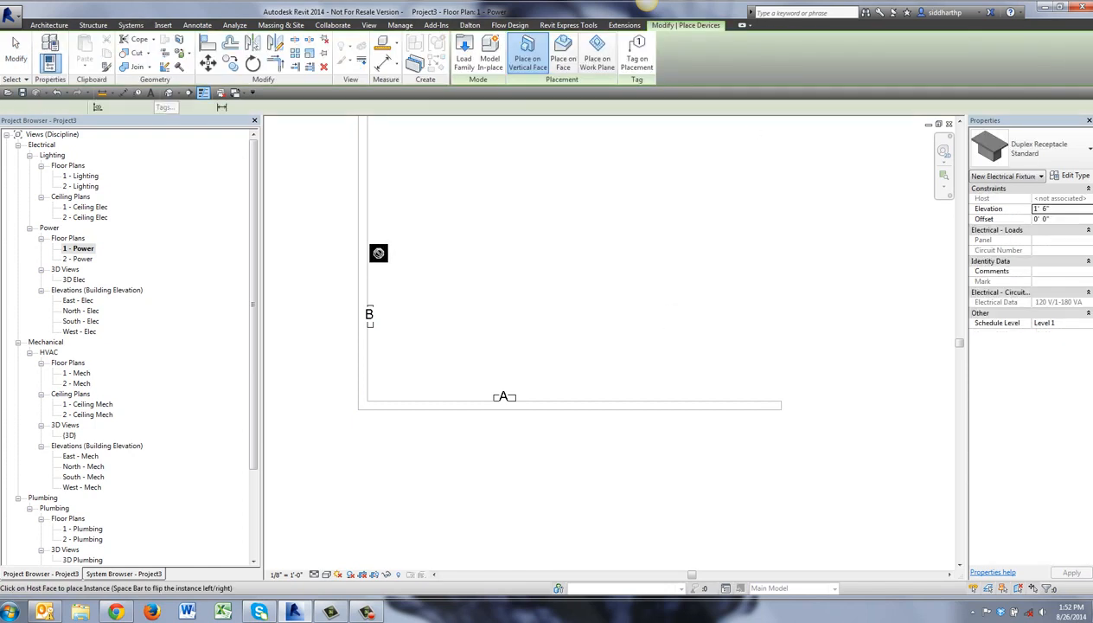
left_click(367, 215)
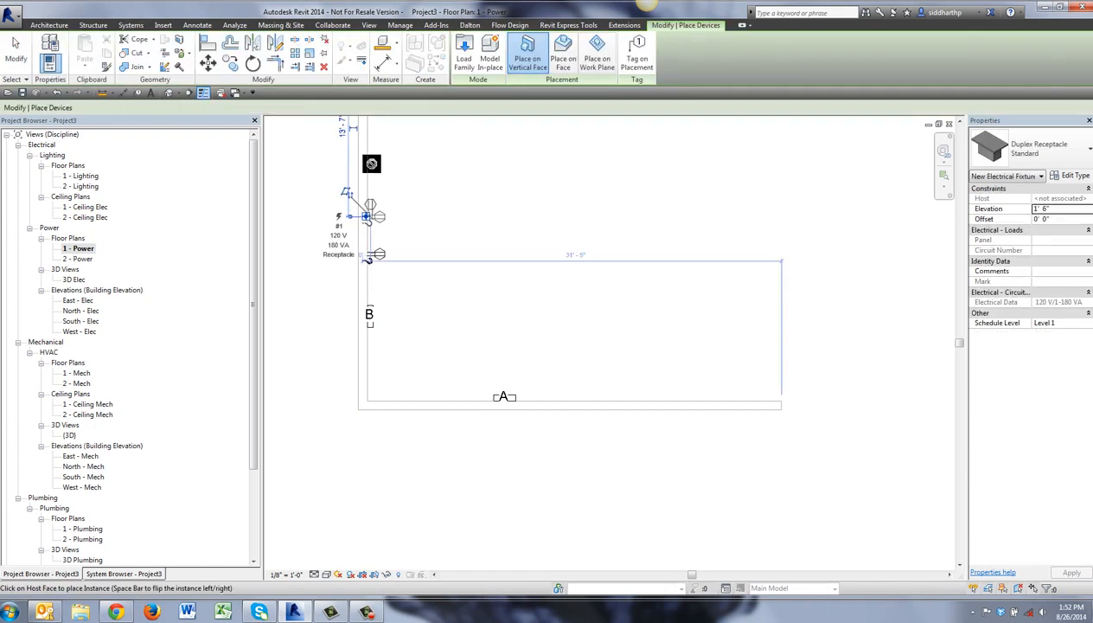
left_click(368, 257)
left_click(368, 170)
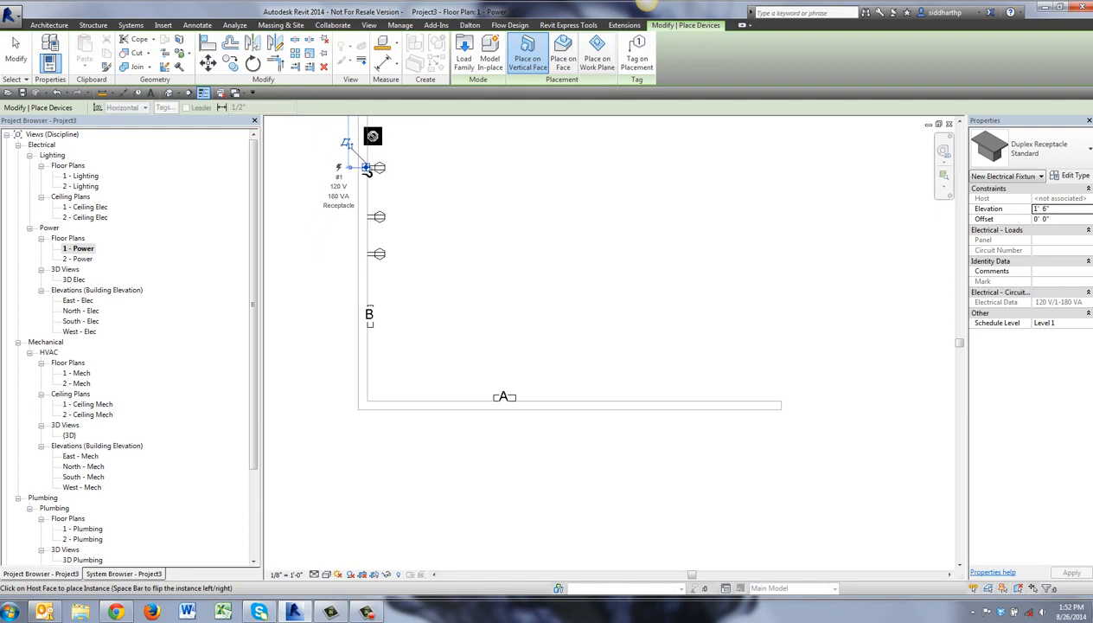
key("Escape")
key("Escape")
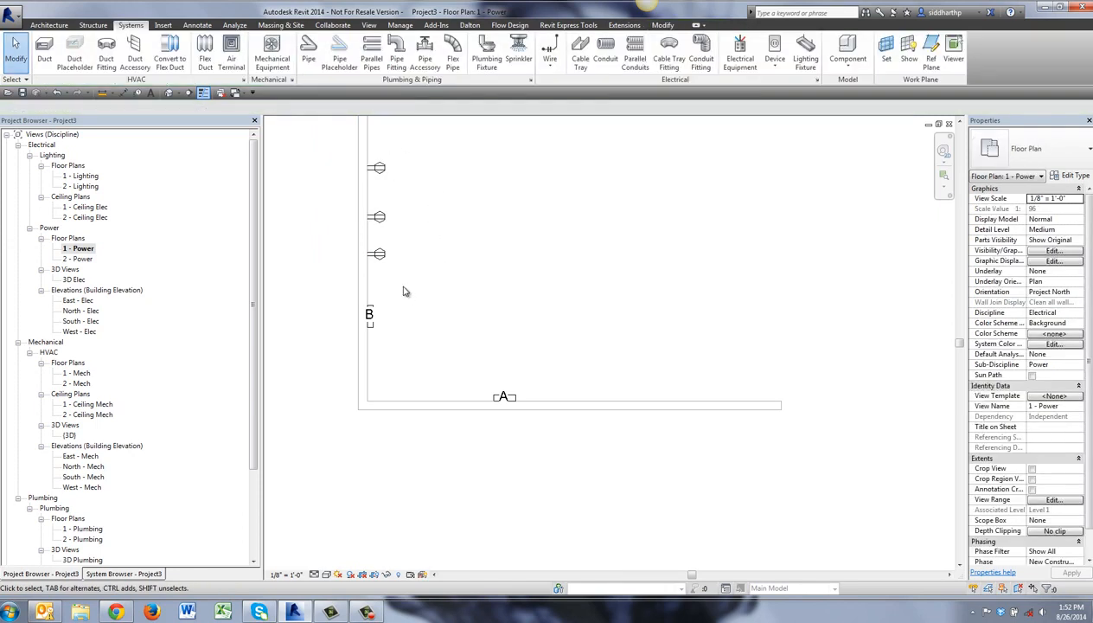
Step: Set the distribution system of both panels A and B to 120/208 Wye
left_click(369, 314)
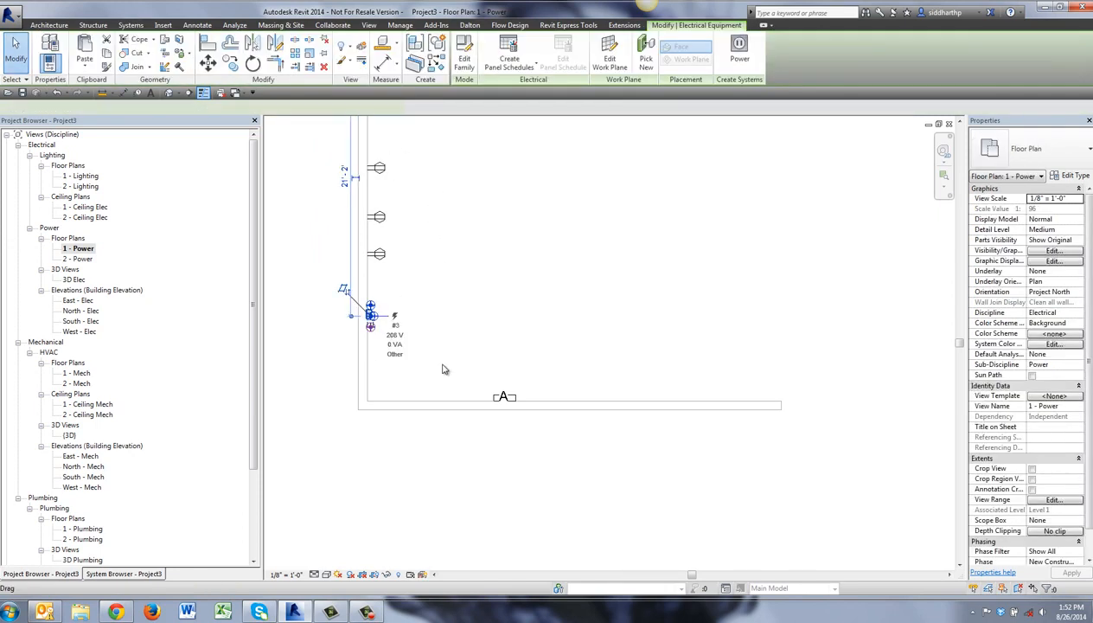
left_click(501, 397)
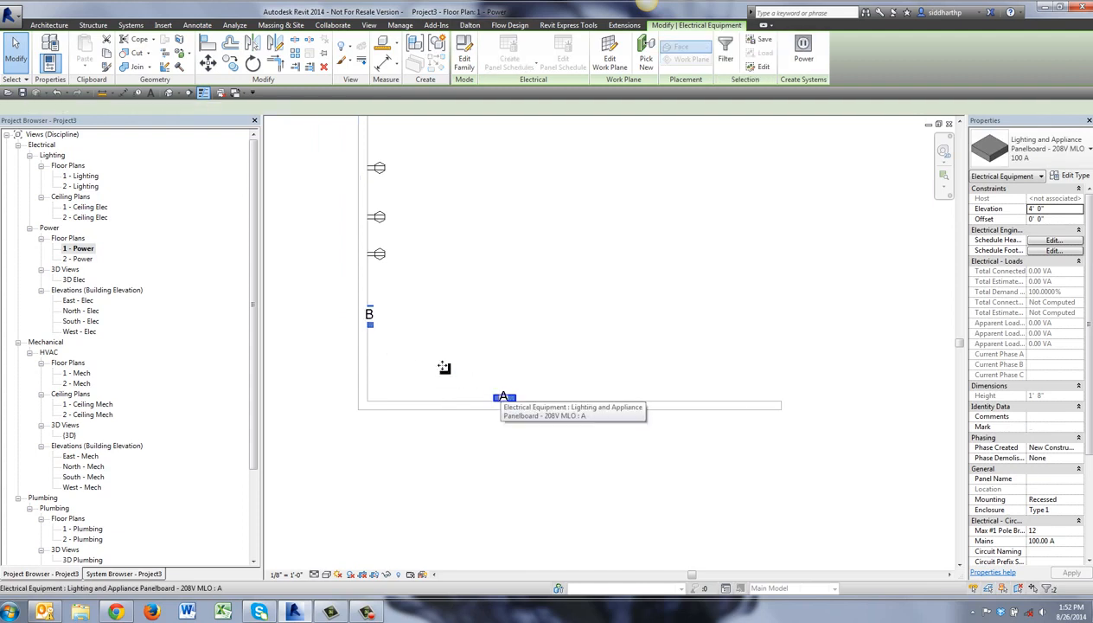
left_click(229, 108)
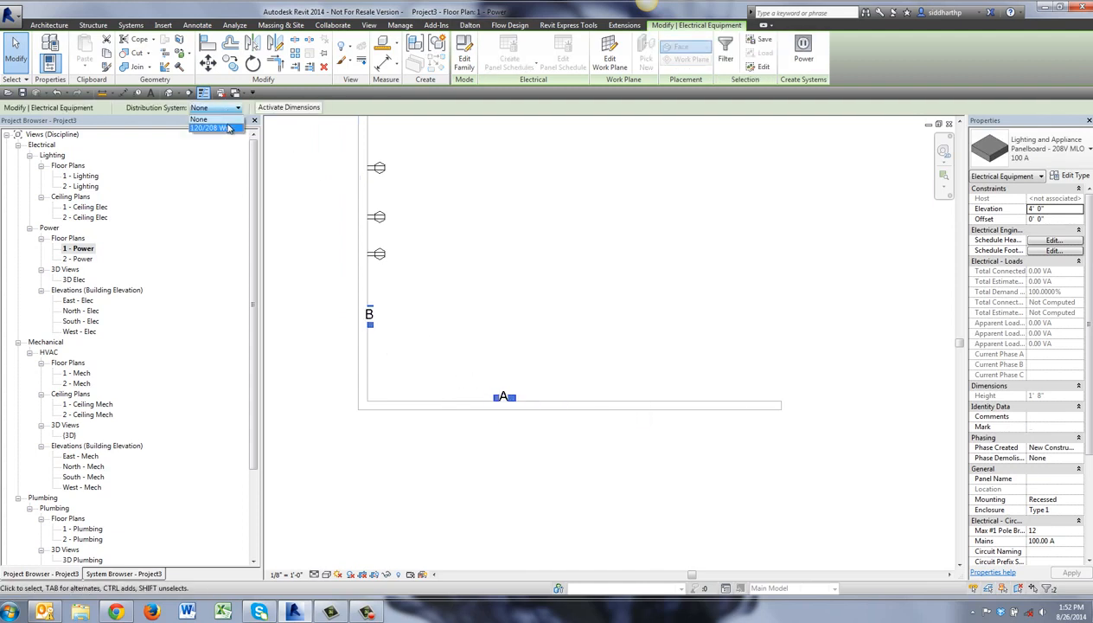
left_click(228, 128)
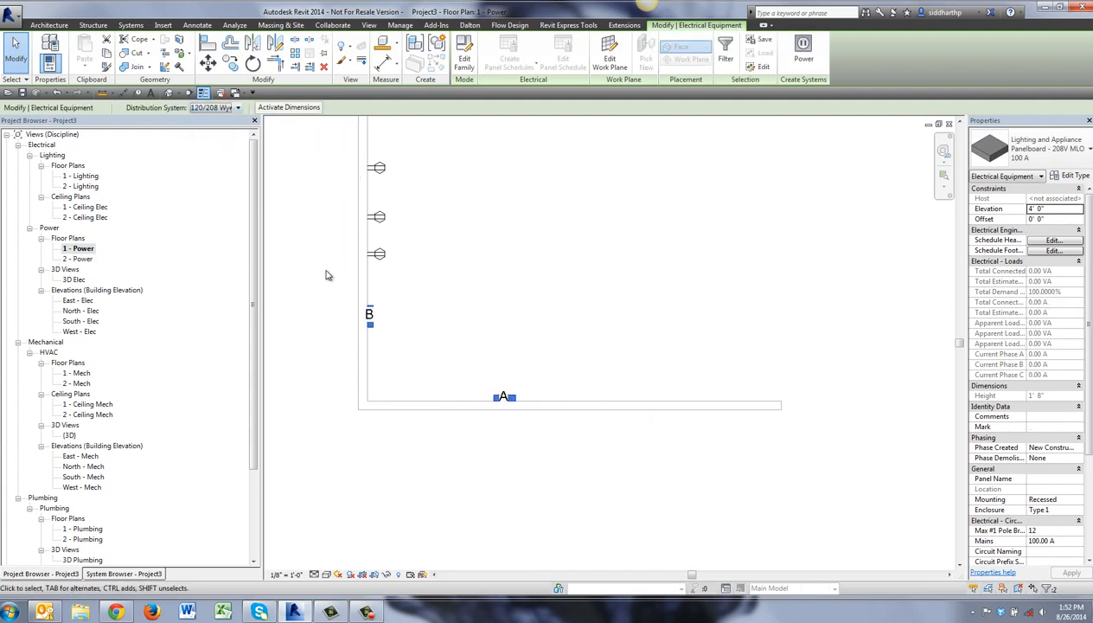
Step: Create a power circuit for the receptacle nearest panel B and assign it to panel B
left_click(377, 254)
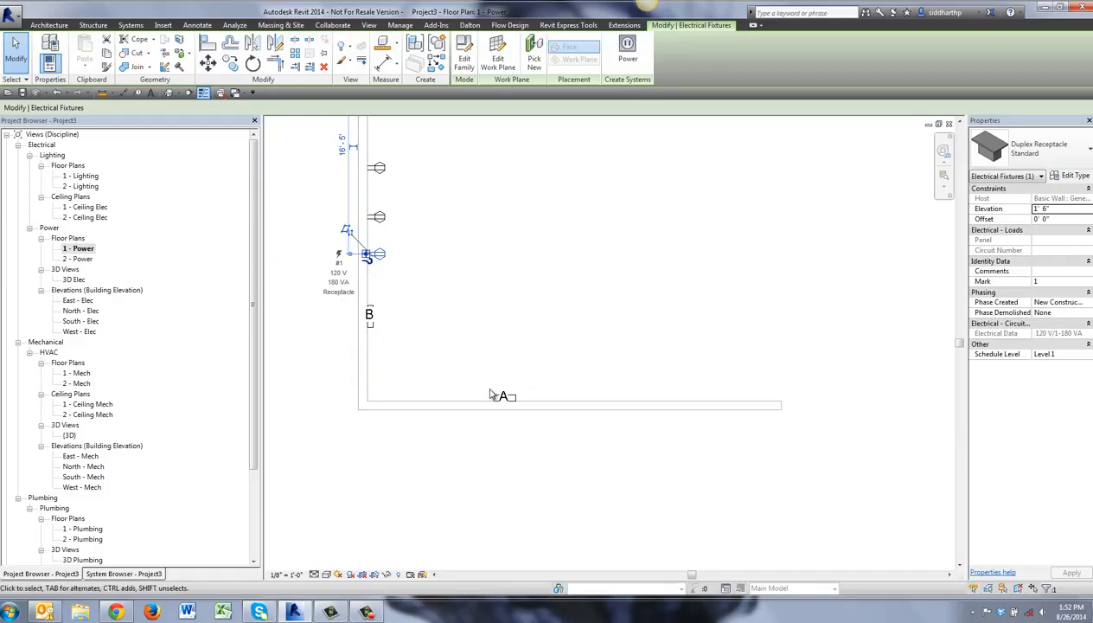
left_click(627, 52)
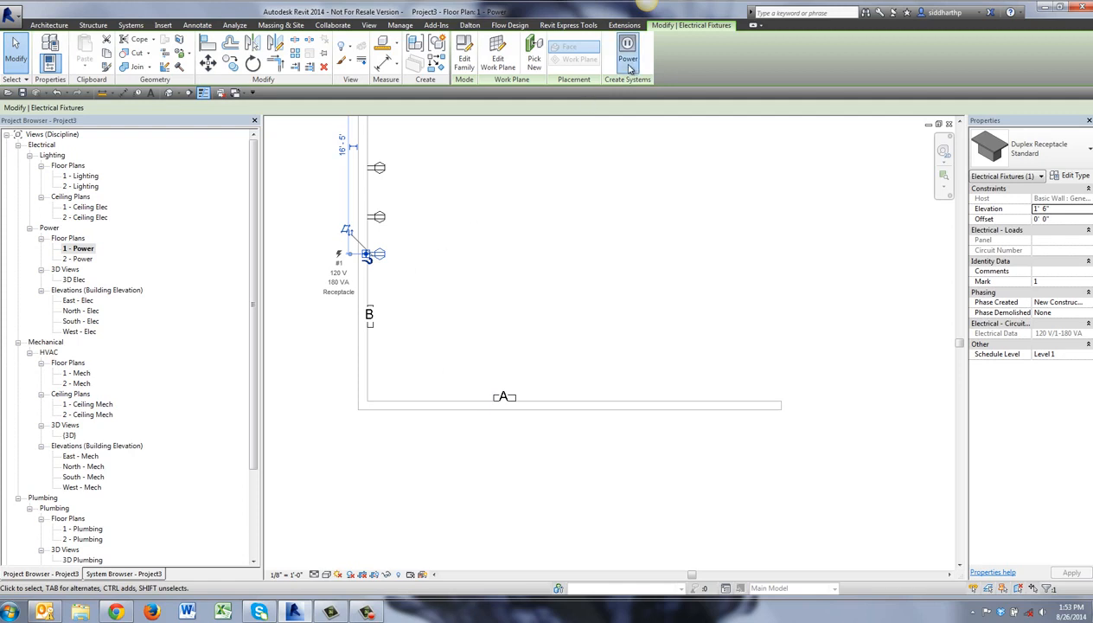
left_click(483, 54)
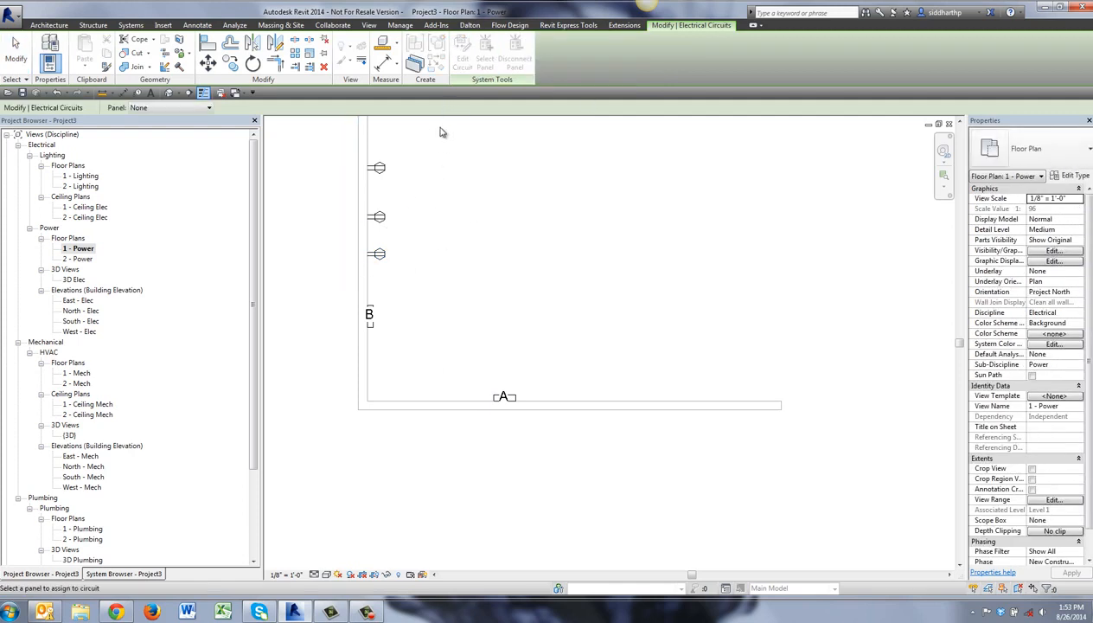
left_click(197, 109)
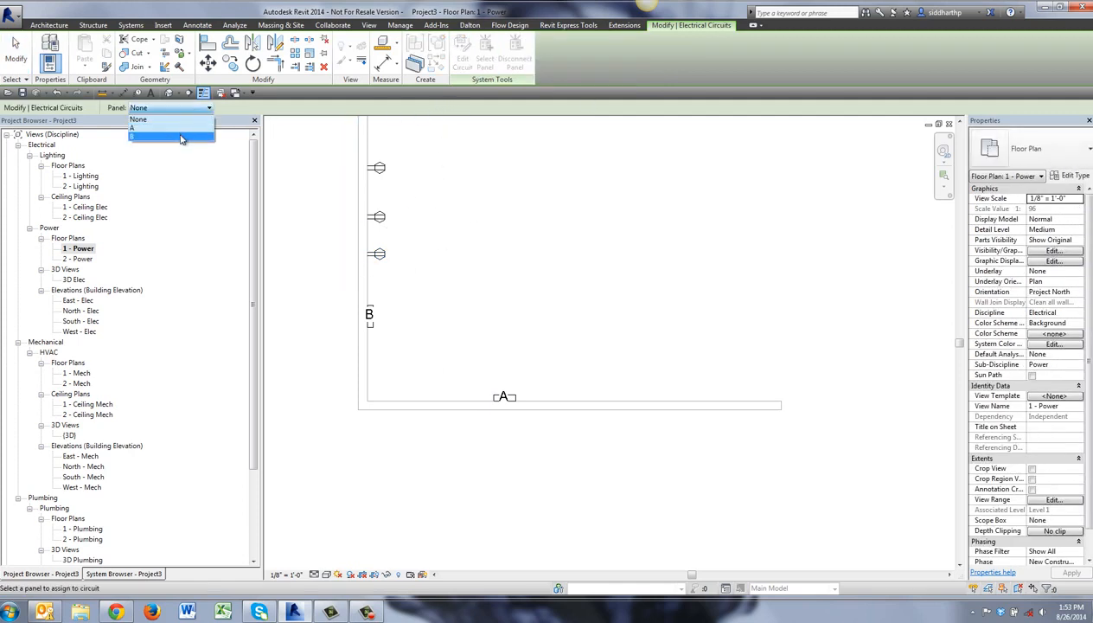
left_click(182, 137)
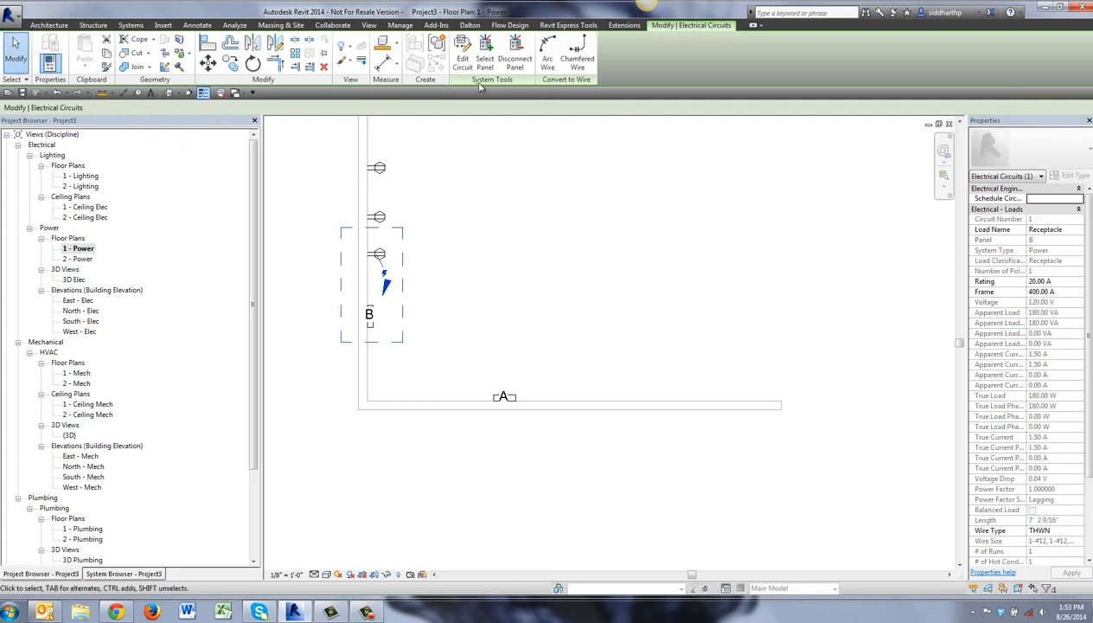
key("Escape")
Step: Create a power circuit for the middle receptacle and assign it to panel B
left_click(377, 216)
left_click(624, 53)
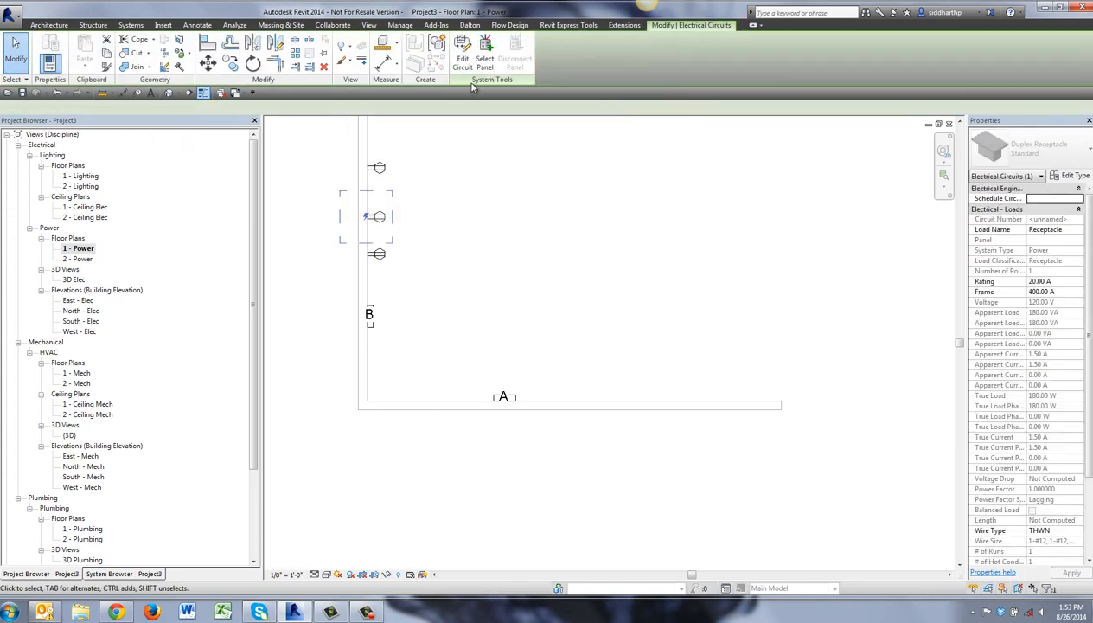
left_click(484, 61)
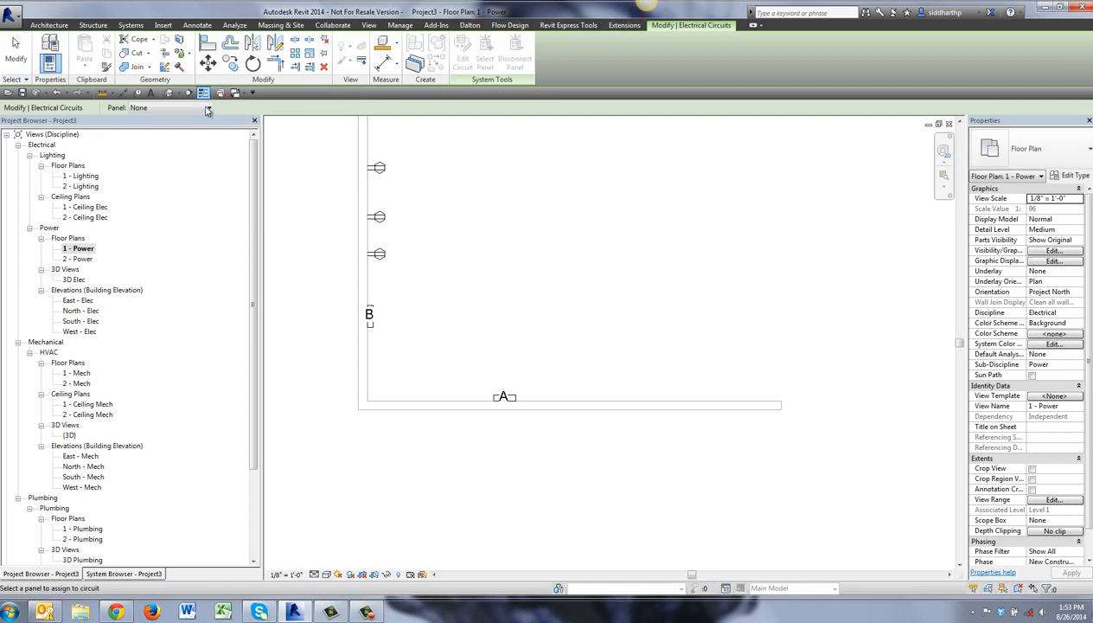
left_click(207, 108)
left_click(168, 134)
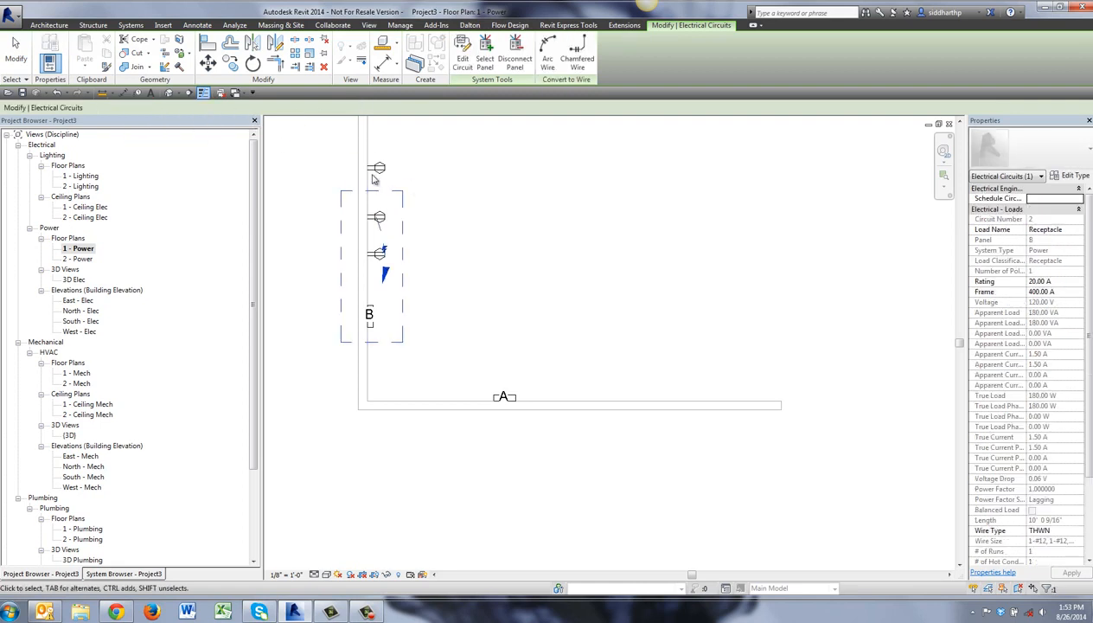
Step: Create a power circuit for the uppermost receptacle and assign it to panel B
left_click(378, 167)
left_click(622, 53)
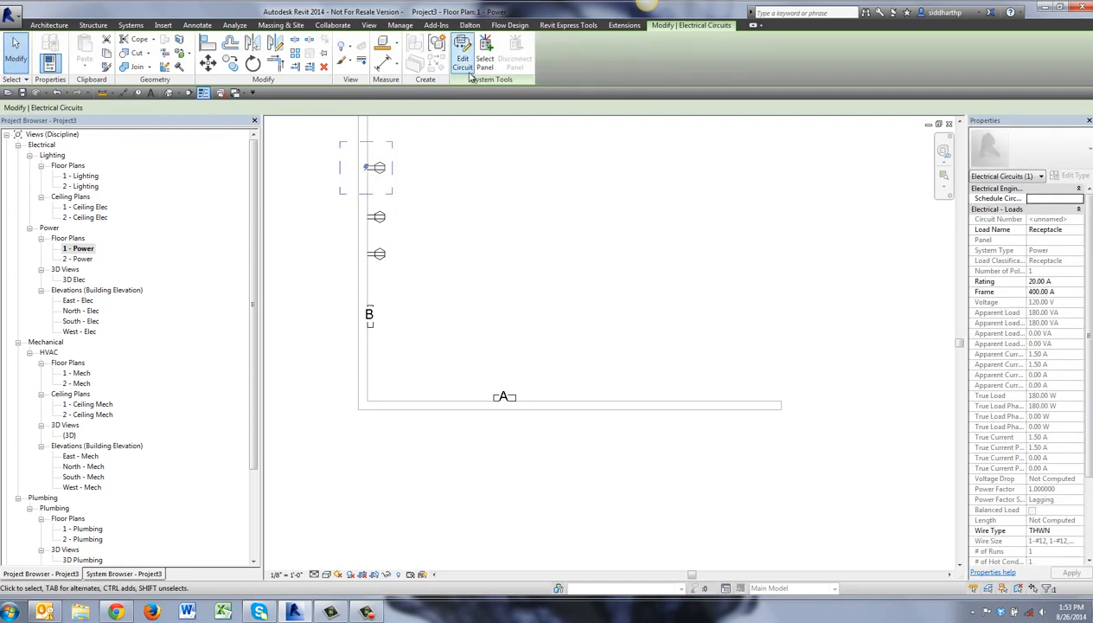
left_click(484, 60)
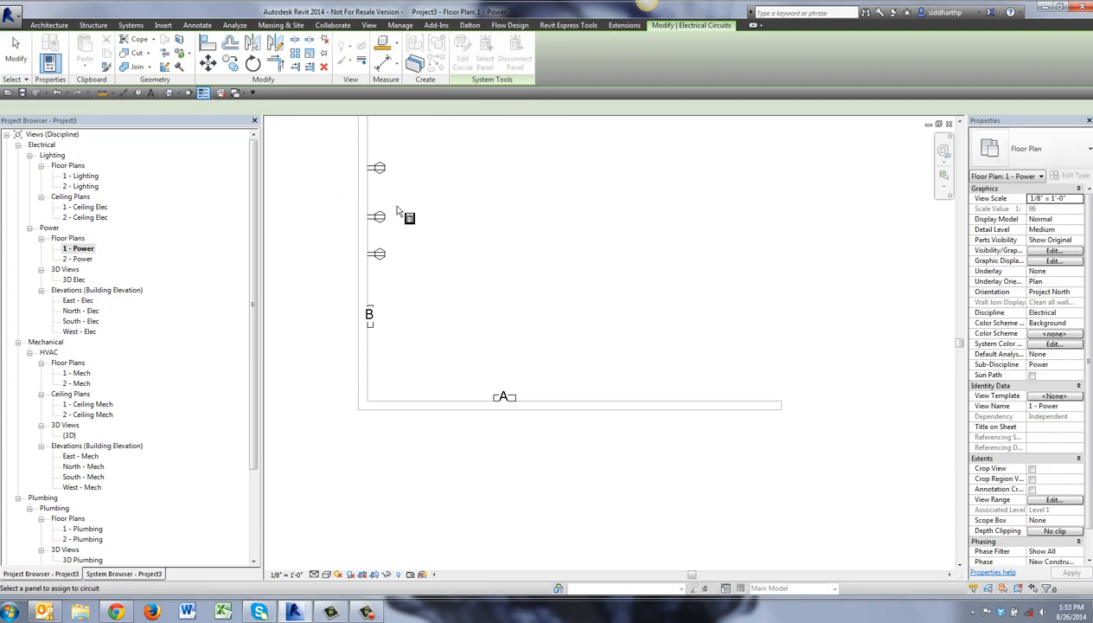
left_click(370, 324)
left_click(523, 273)
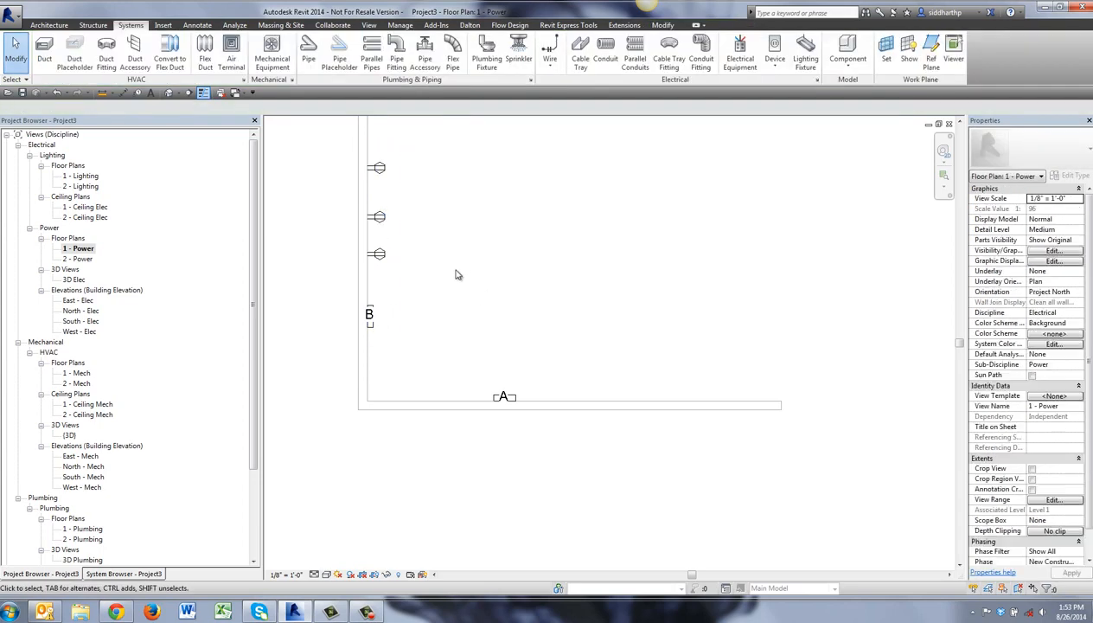
Step: Create a panel schedule for panel B with the Branch Panel template
left_click(369, 313)
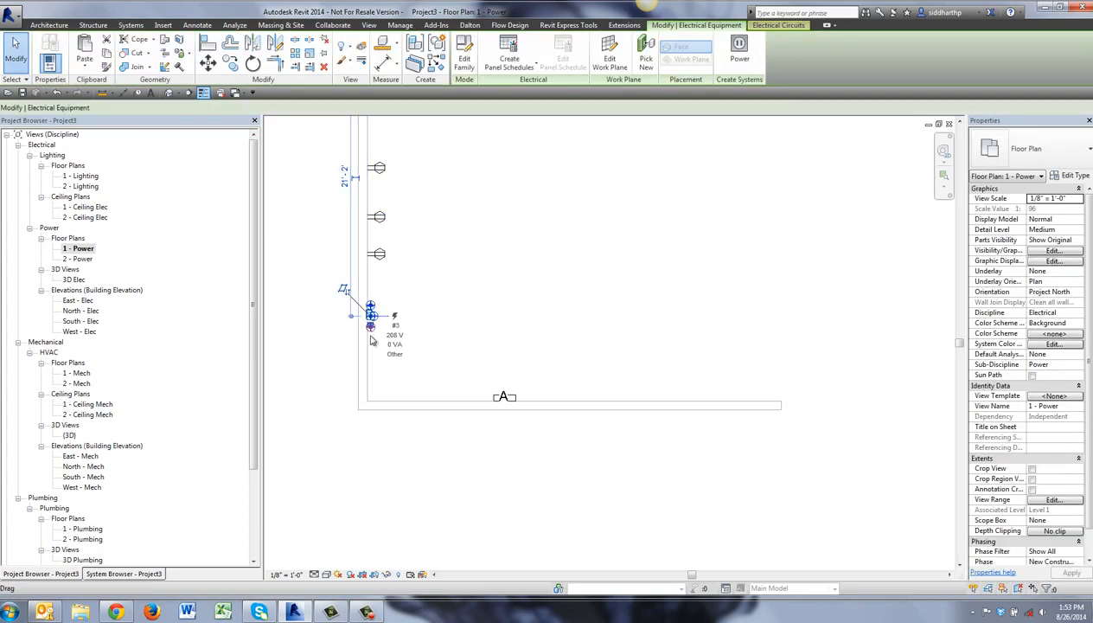
left_click(508, 67)
left_click(510, 90)
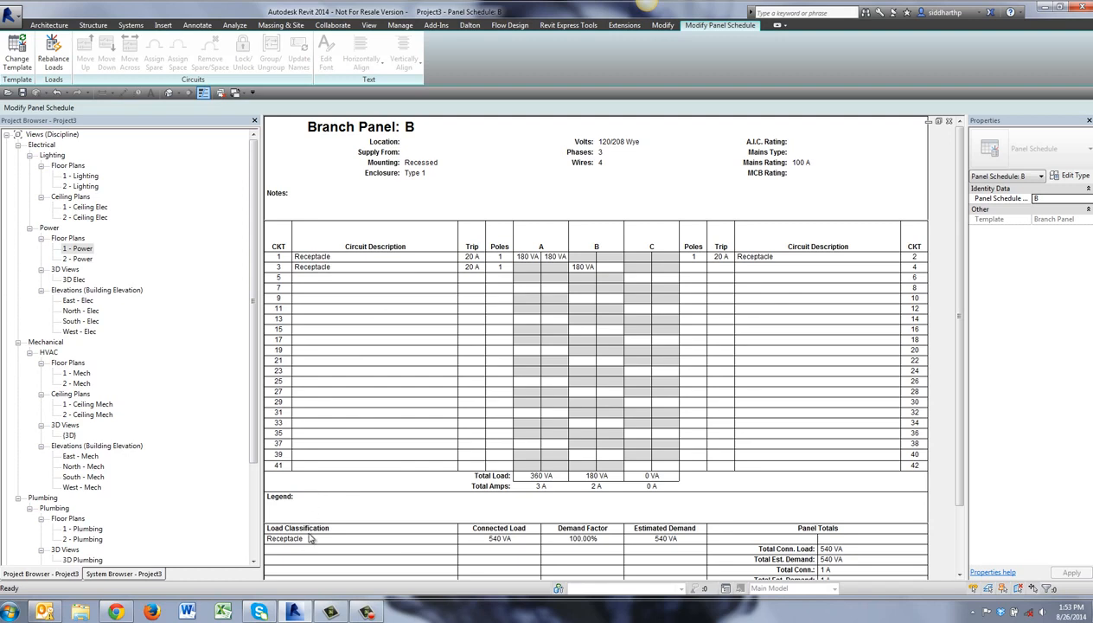
Step: Return to the power plan, create a power circuit for panel B and assign it to panel A
left_click(948, 122)
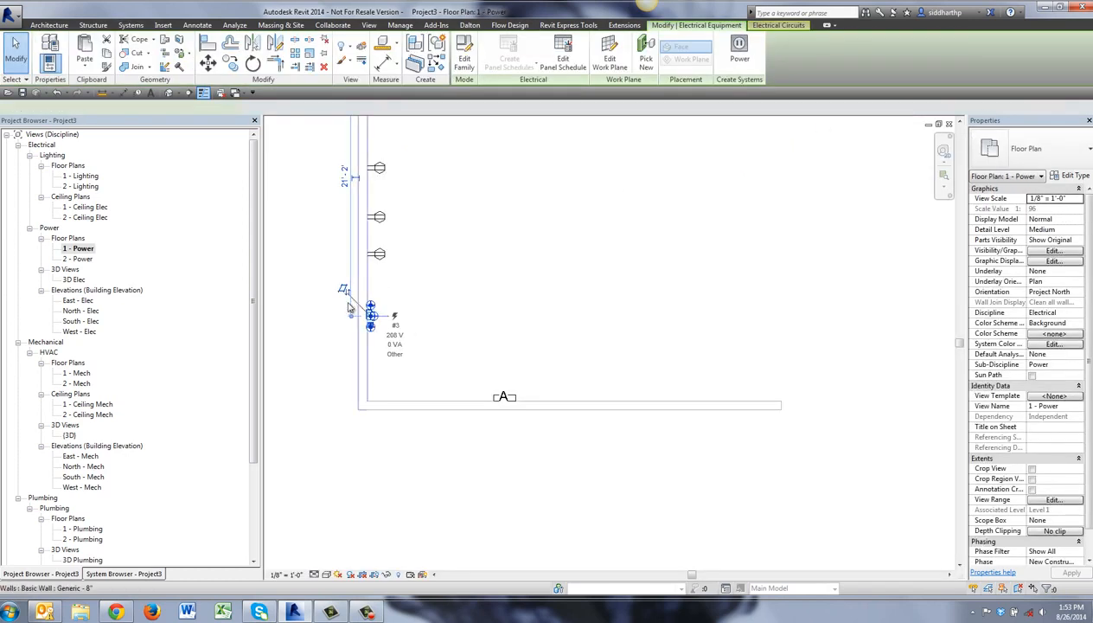
left_click(740, 59)
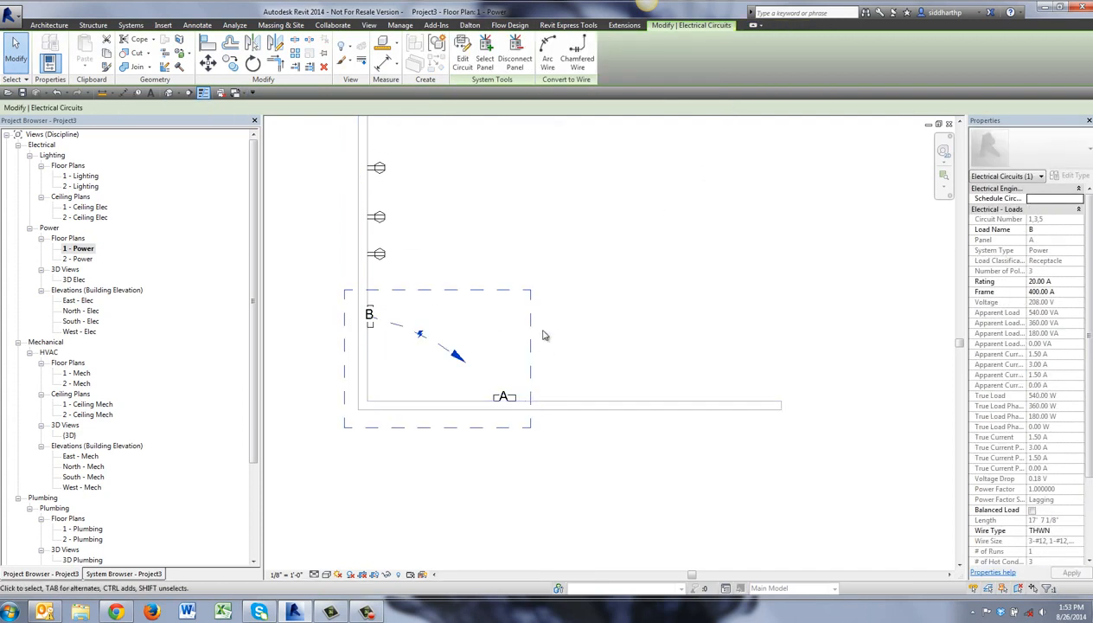
key("Escape")
Step: Create a panel schedule for panel A with the default template and review its circuits and load summary
left_click(504, 397)
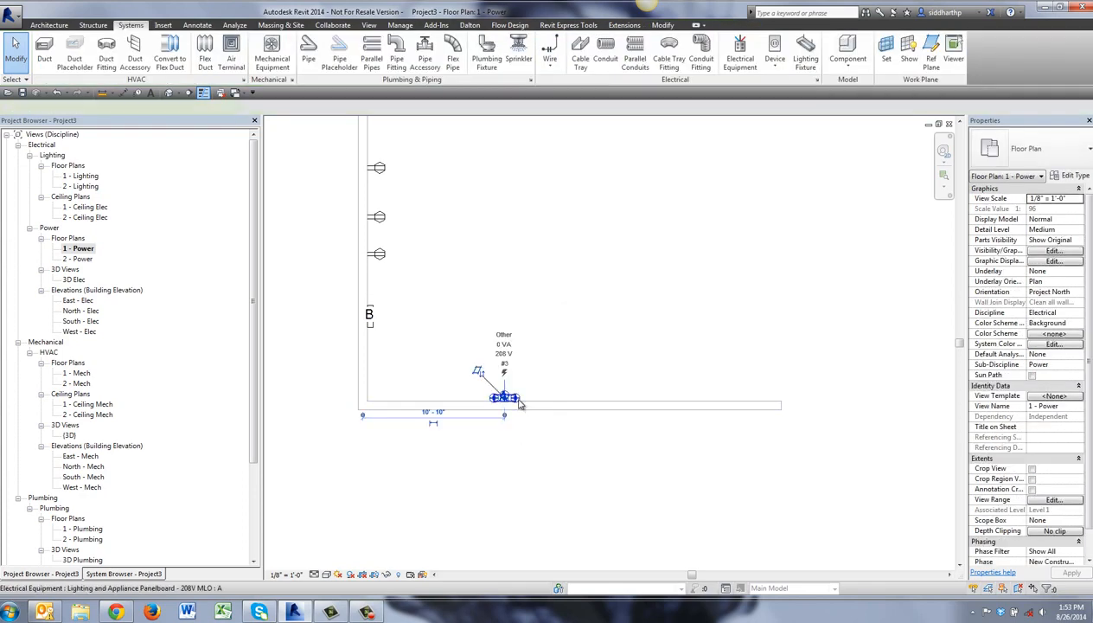
left_click(517, 67)
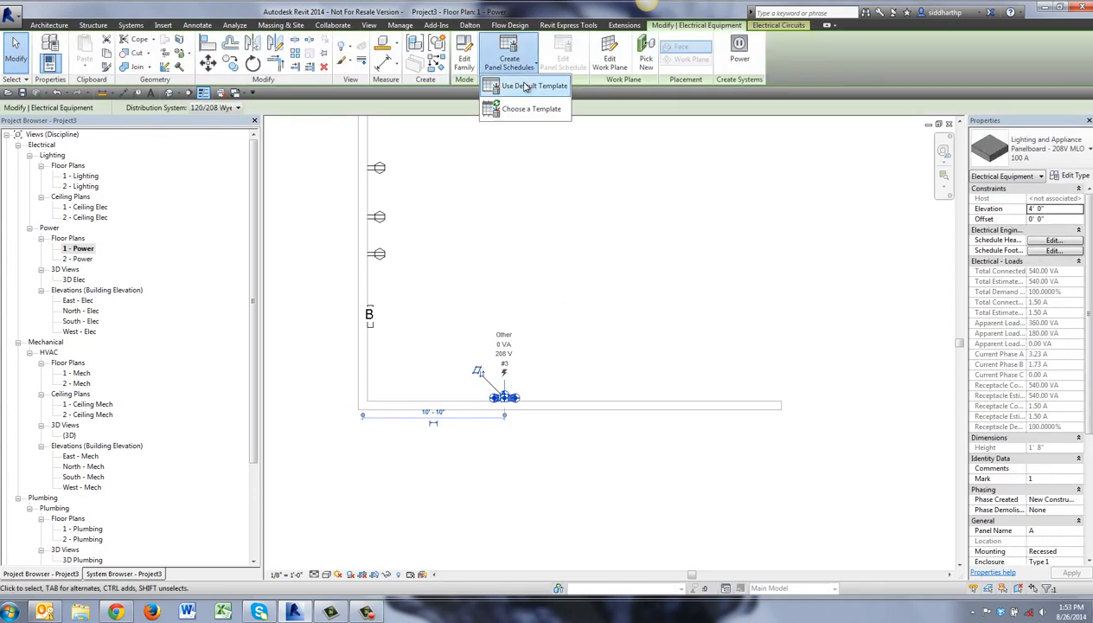
left_click(526, 86)
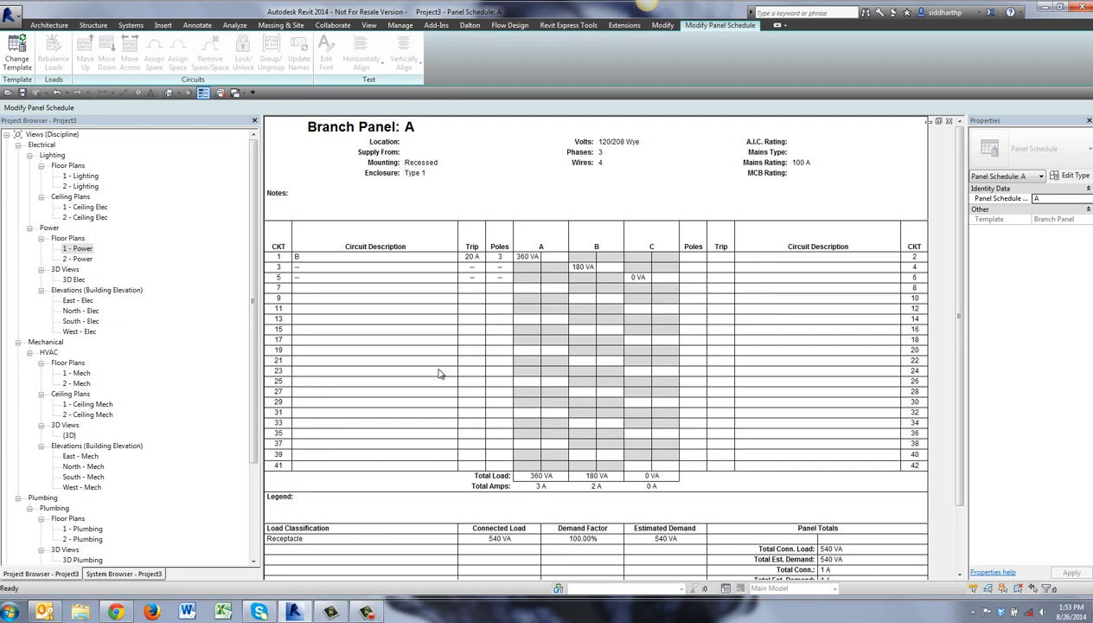
scroll(415, 439, "down", 2)
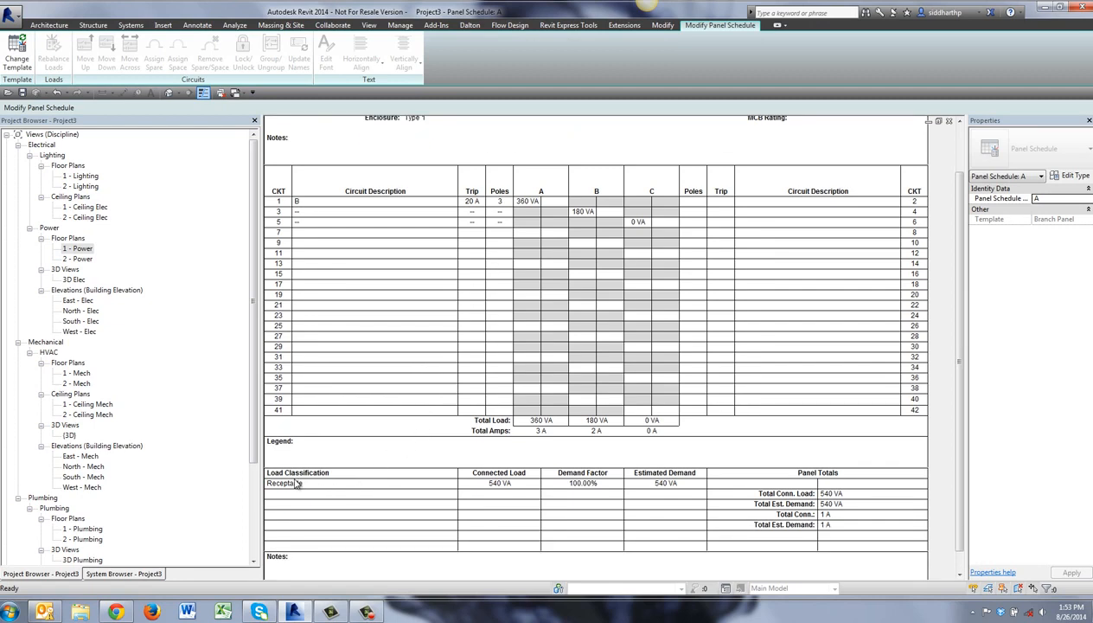
scroll(377, 219, "up", 1)
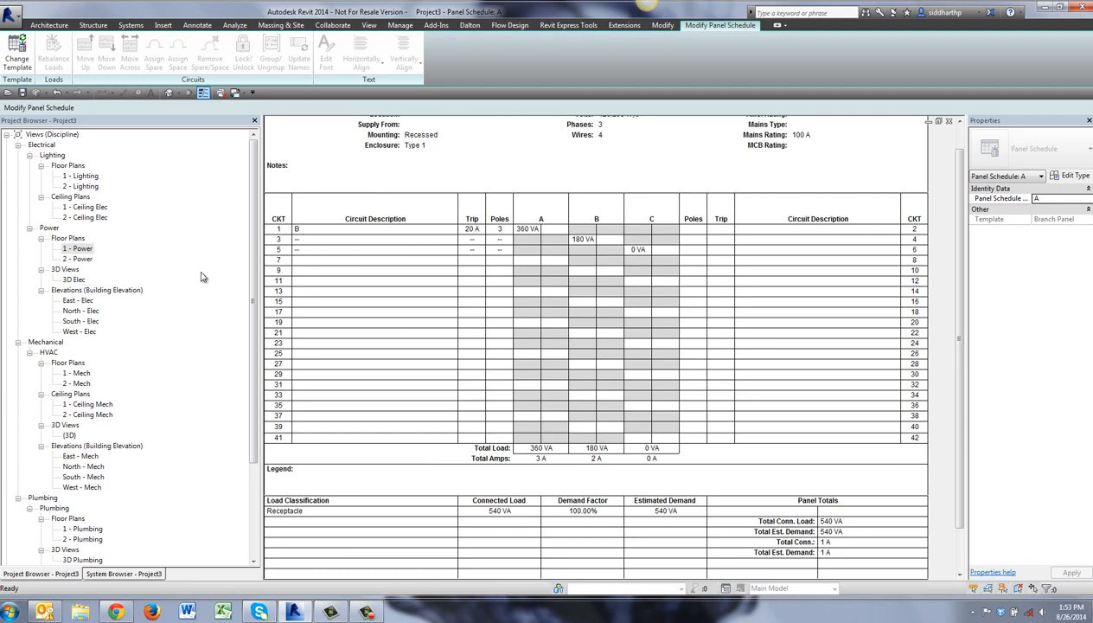
Step: In the 1 - Power floor plan, set panel A's maximum number of single-pole breakers to 42
double_click(91, 249)
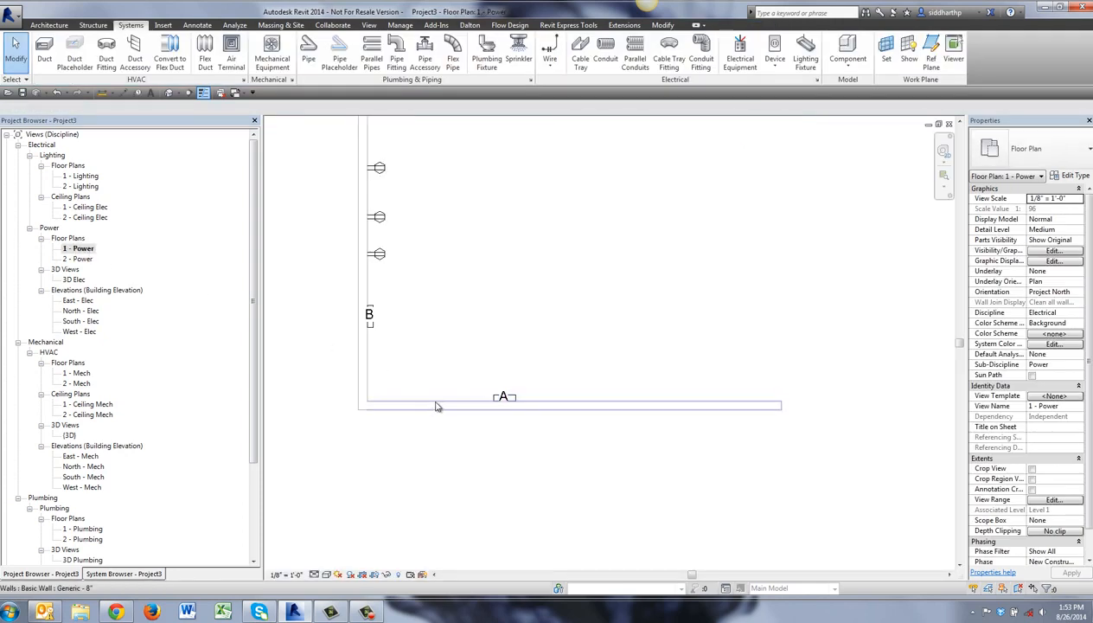
left_click(513, 399)
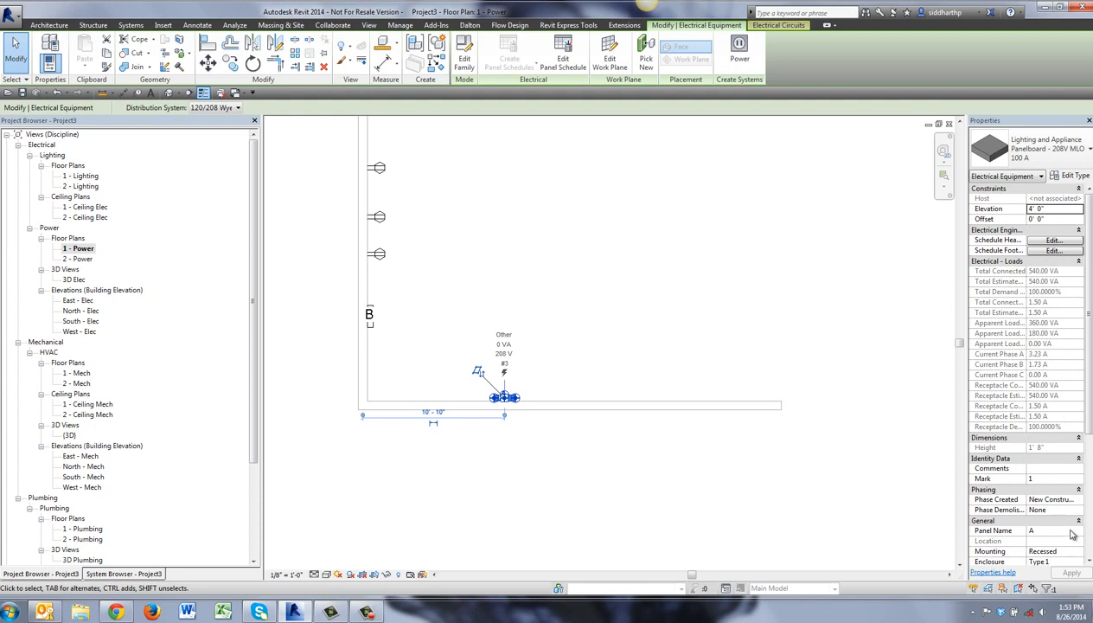
scroll(1062, 529, "down", 5)
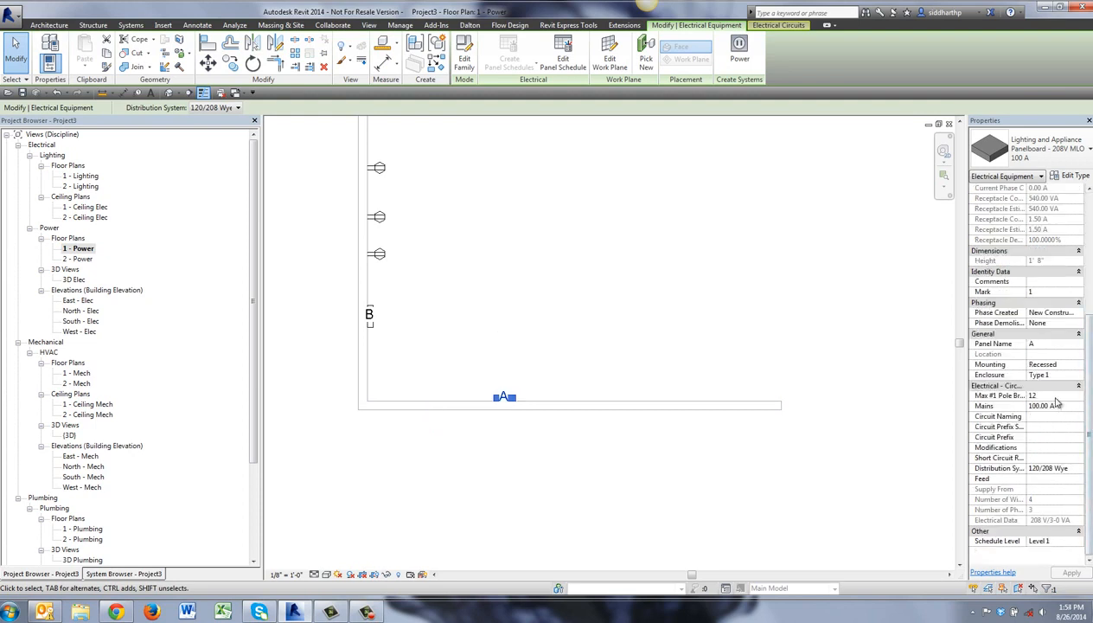
left_click(1056, 395)
type("42")
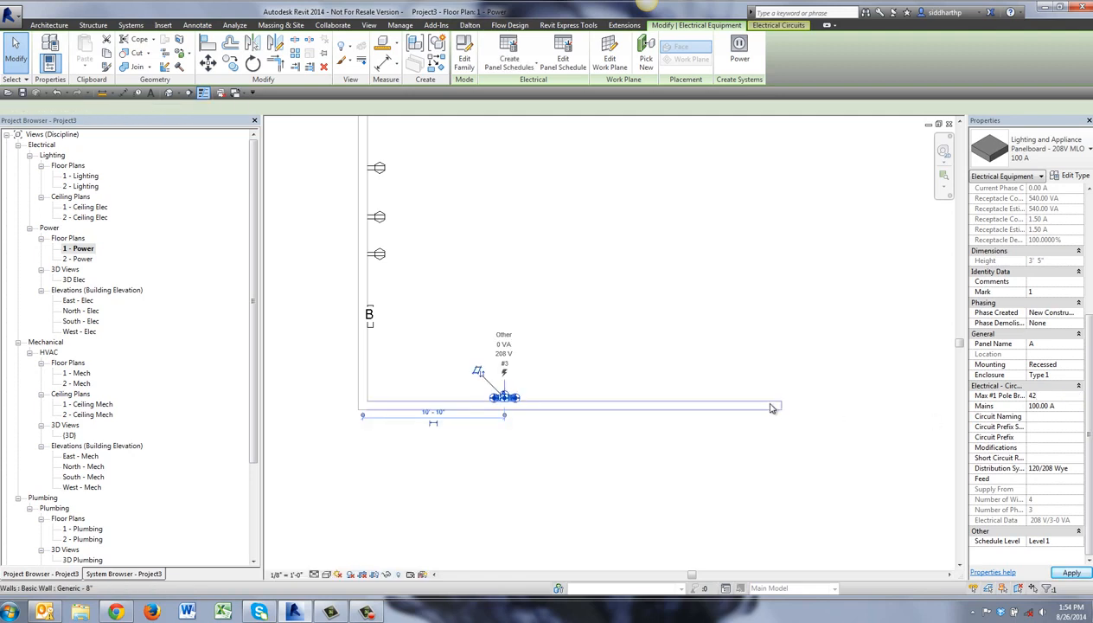
left_click(596, 358)
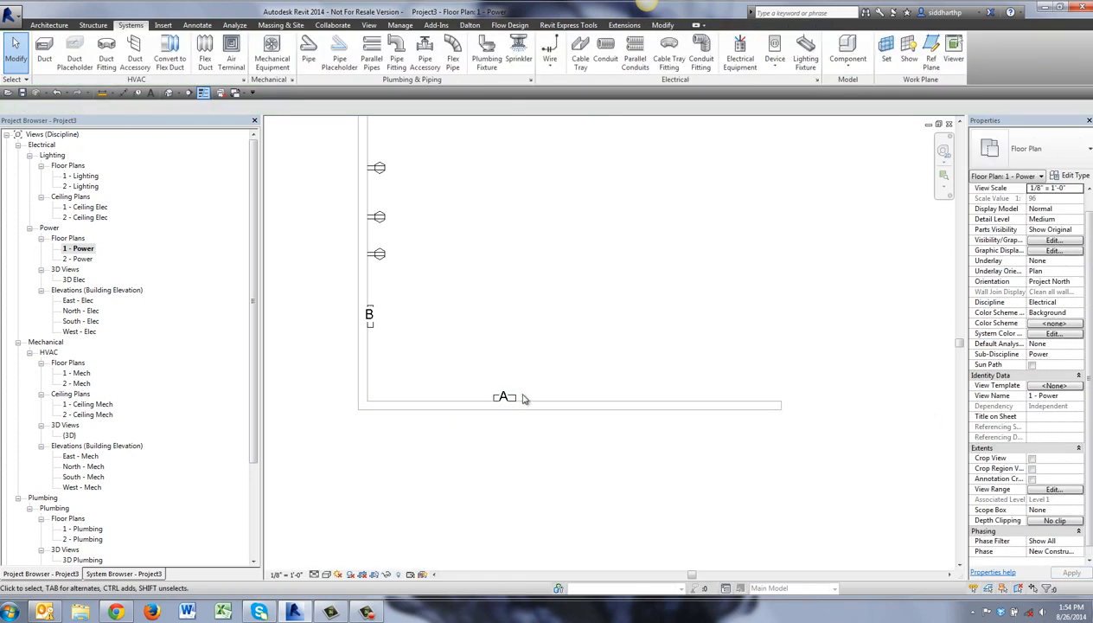
Step: Edit the default Branch Panel schedule template to show a fixed 48 slots and finish the template
left_click(400, 25)
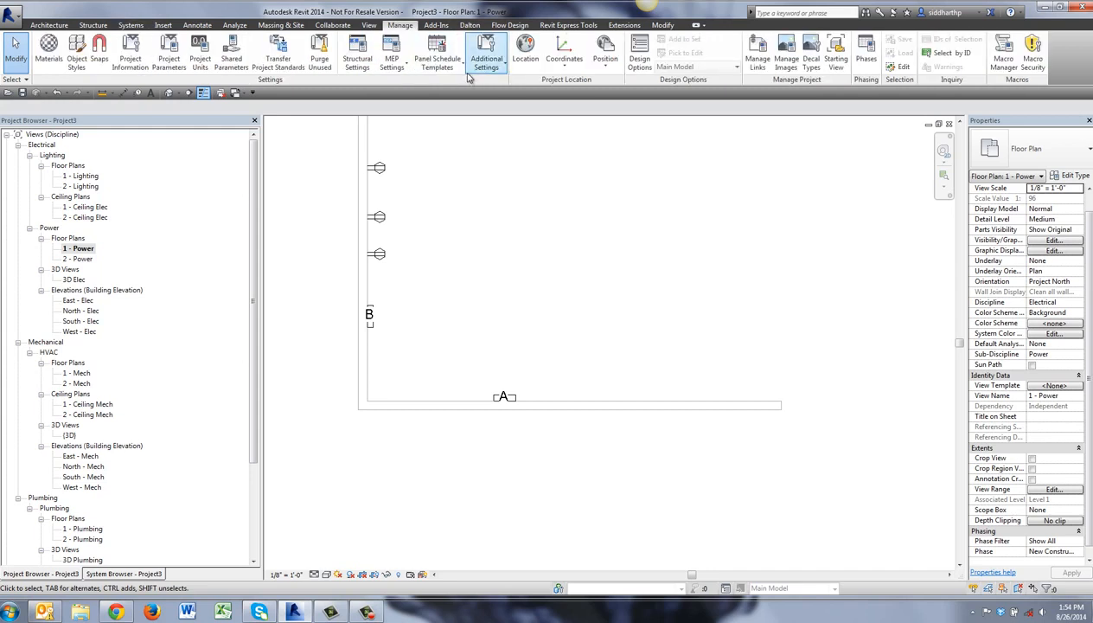
left_click(439, 65)
left_click(451, 110)
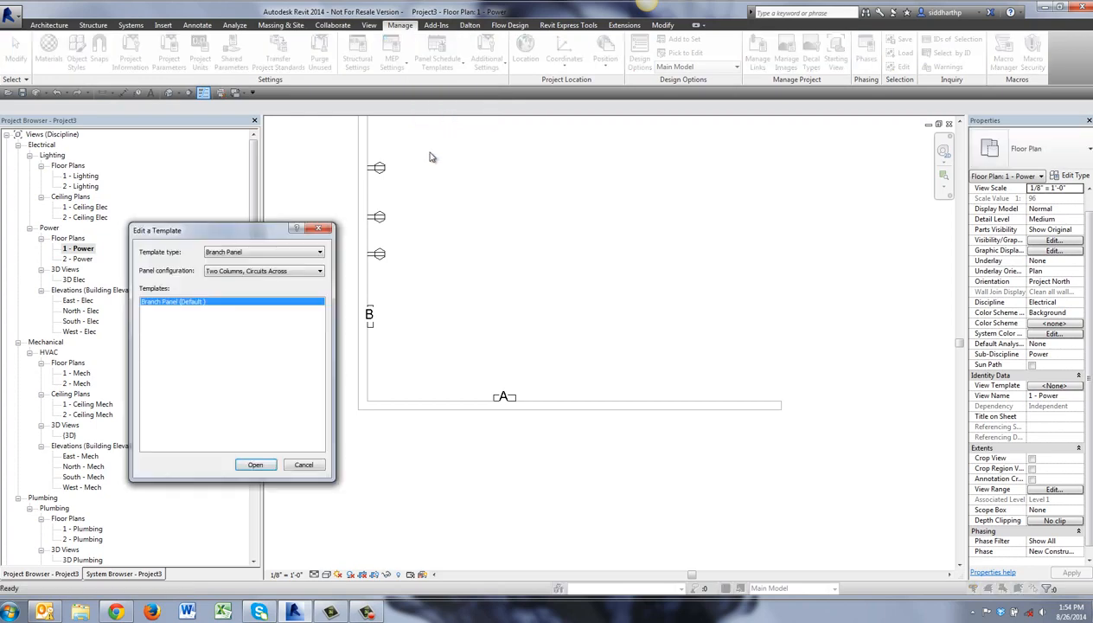
left_click(255, 465)
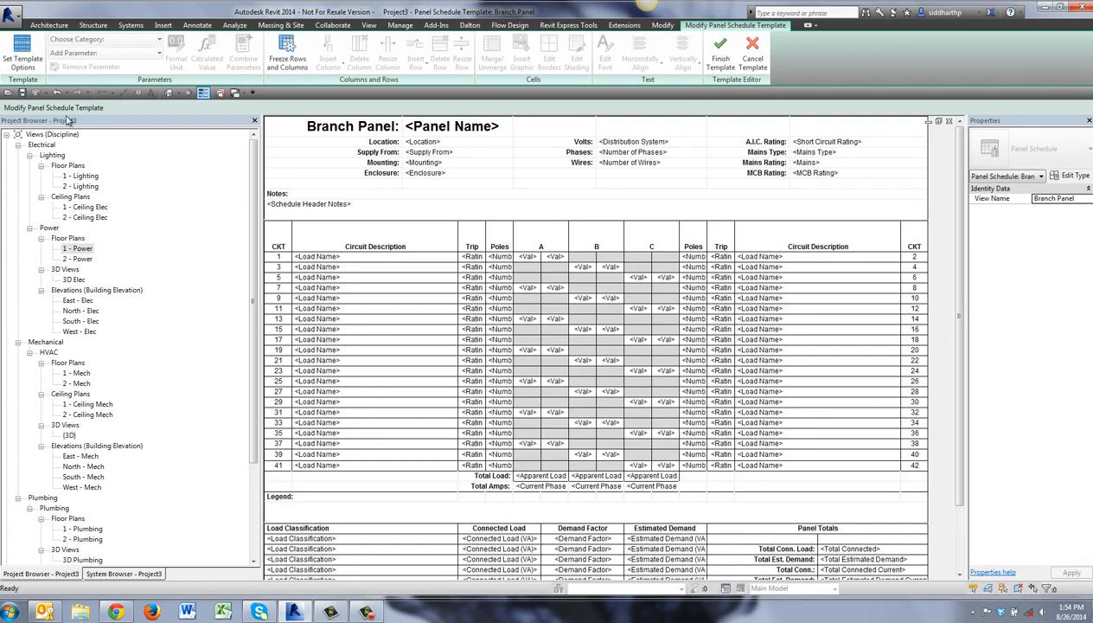
left_click(33, 66)
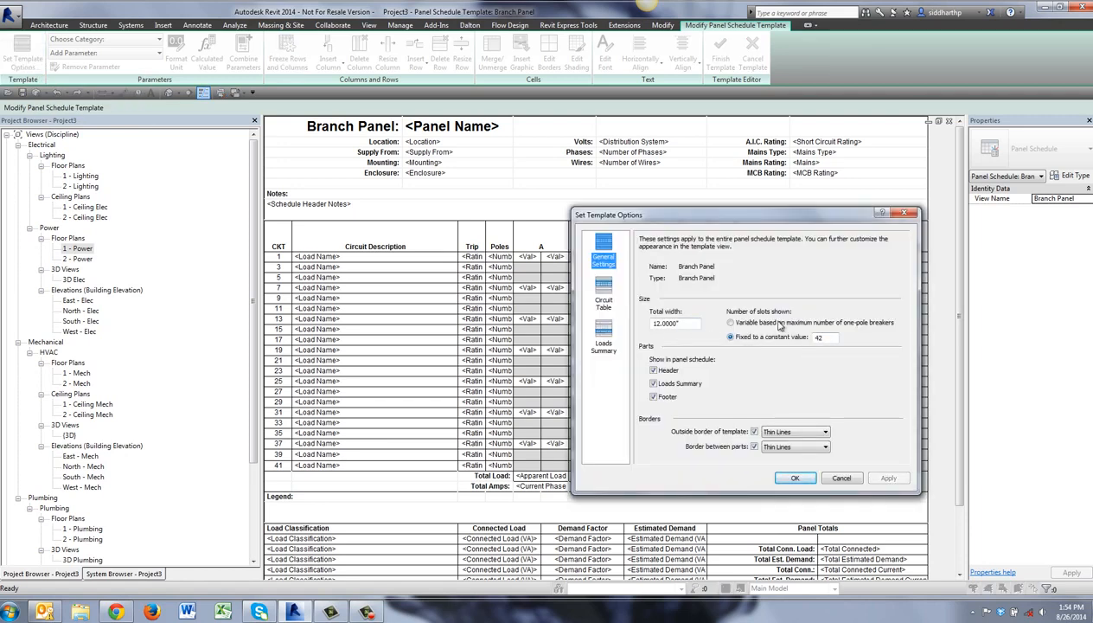
double_click(822, 337)
type("48")
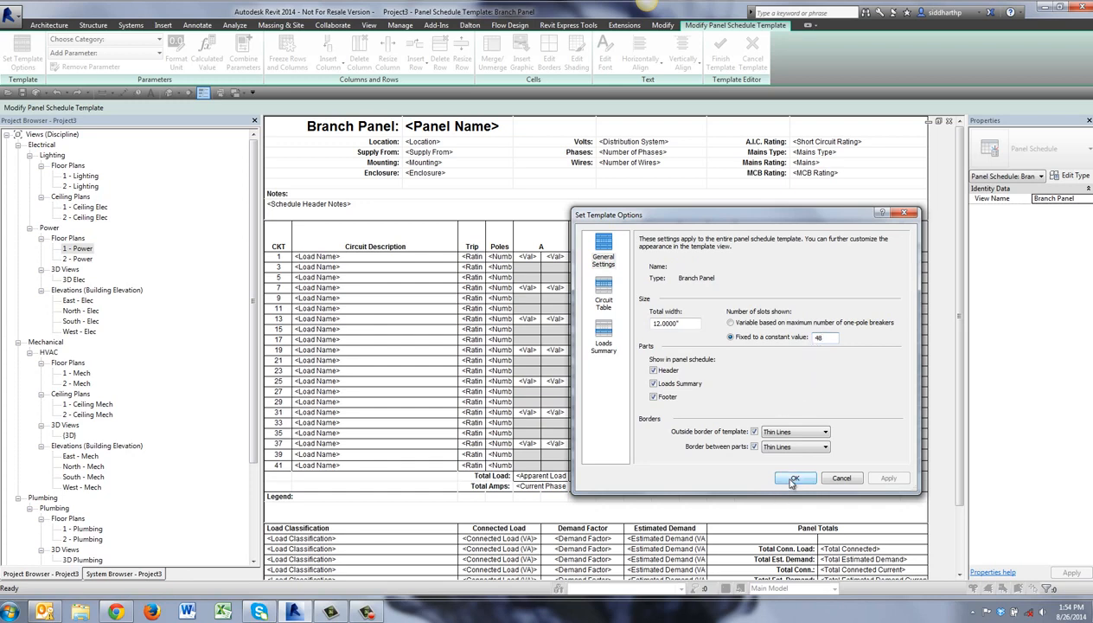
left_click(793, 479)
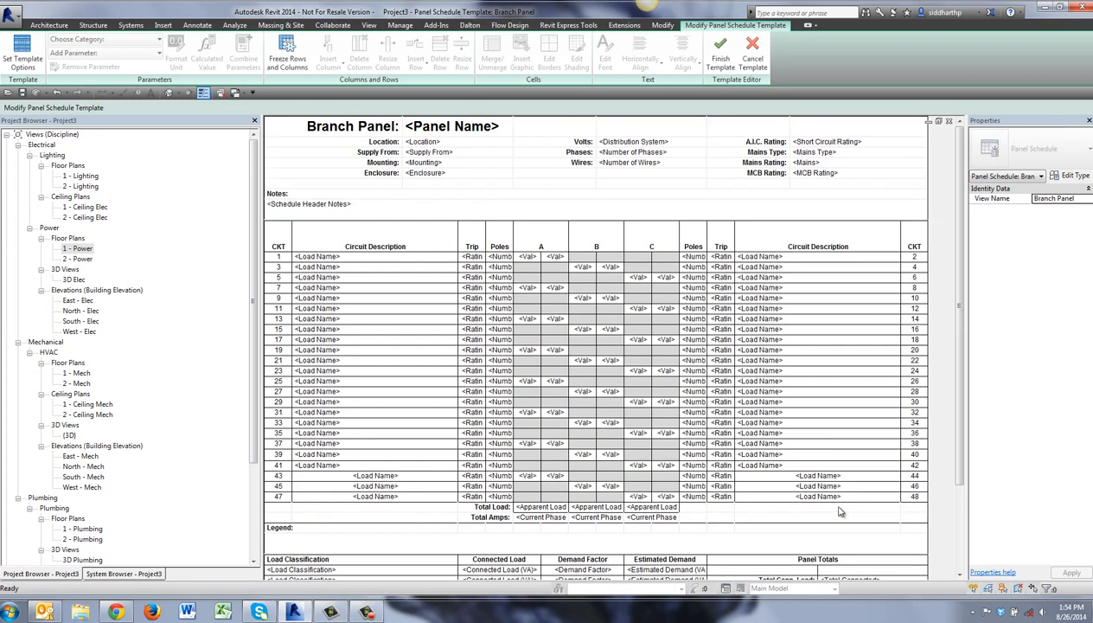
left_click(720, 52)
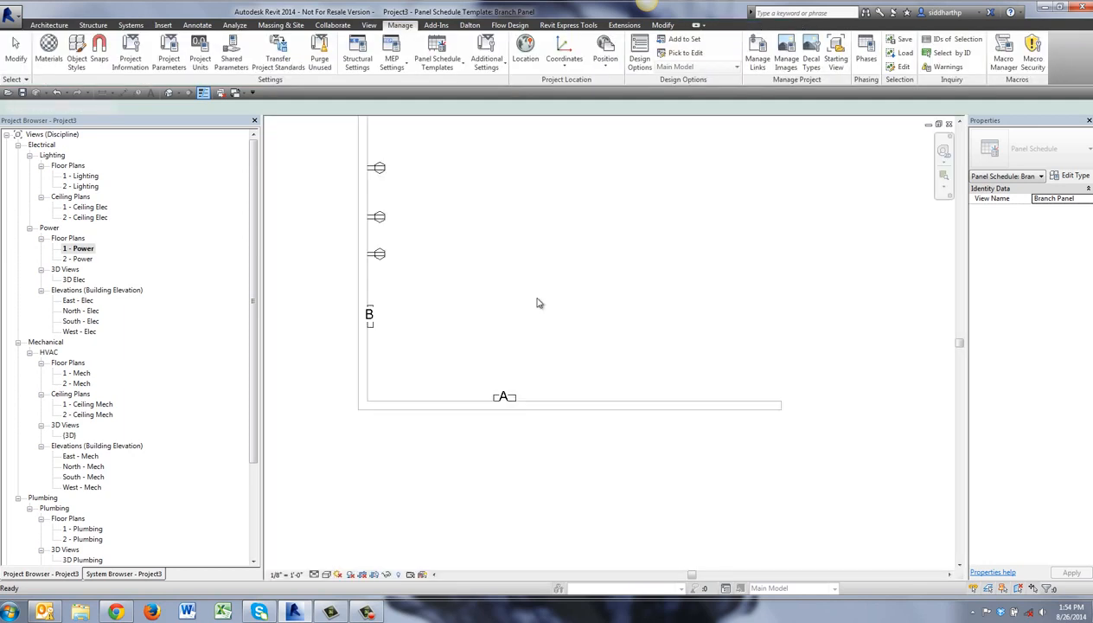
Step: Open panel A's schedule and move the three-pole circuit B down from slot 1 to slot 37
left_click(514, 403)
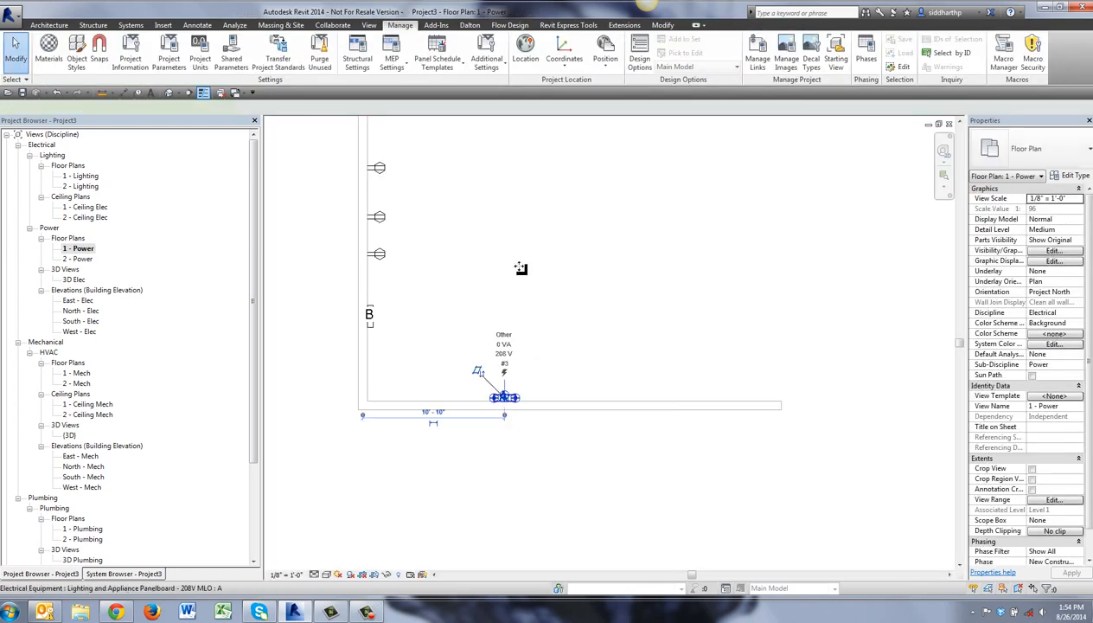
left_click(564, 56)
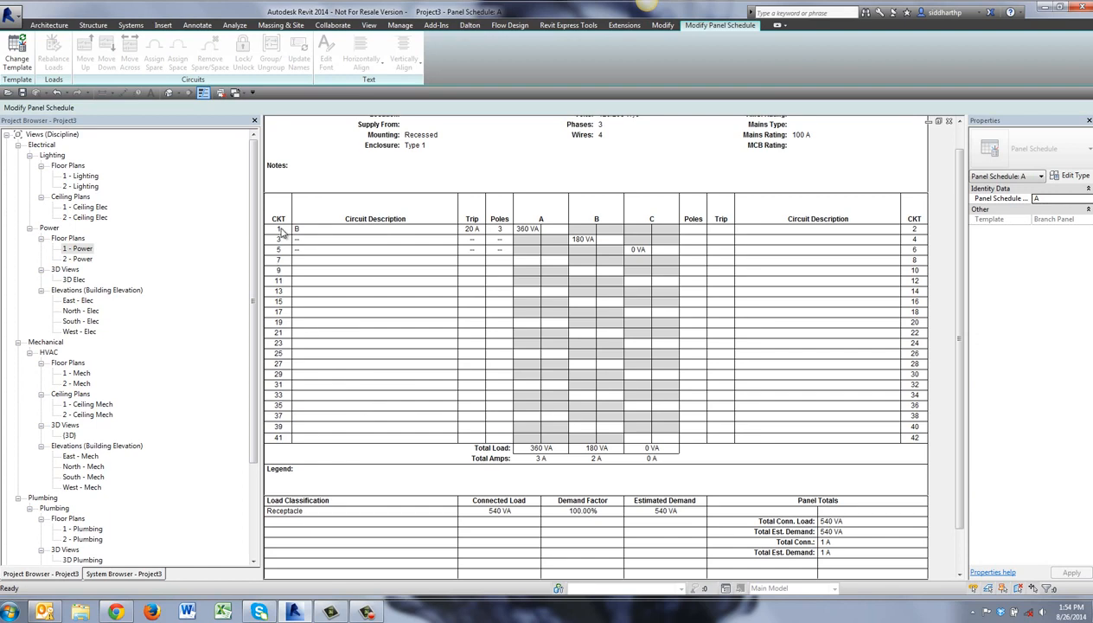
left_click(278, 229)
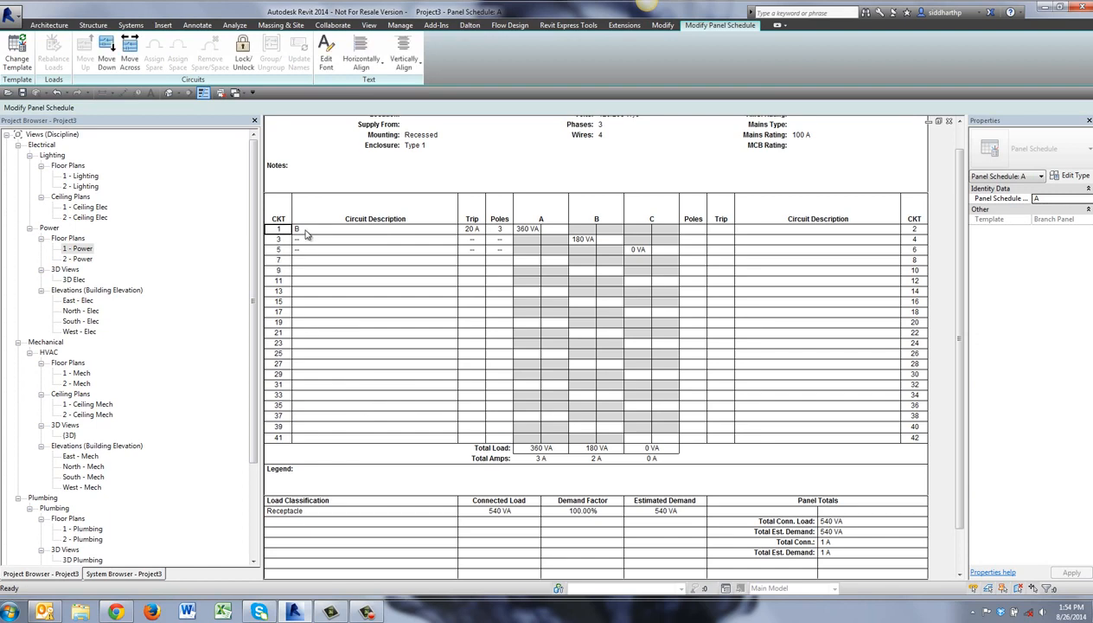
left_click(110, 65)
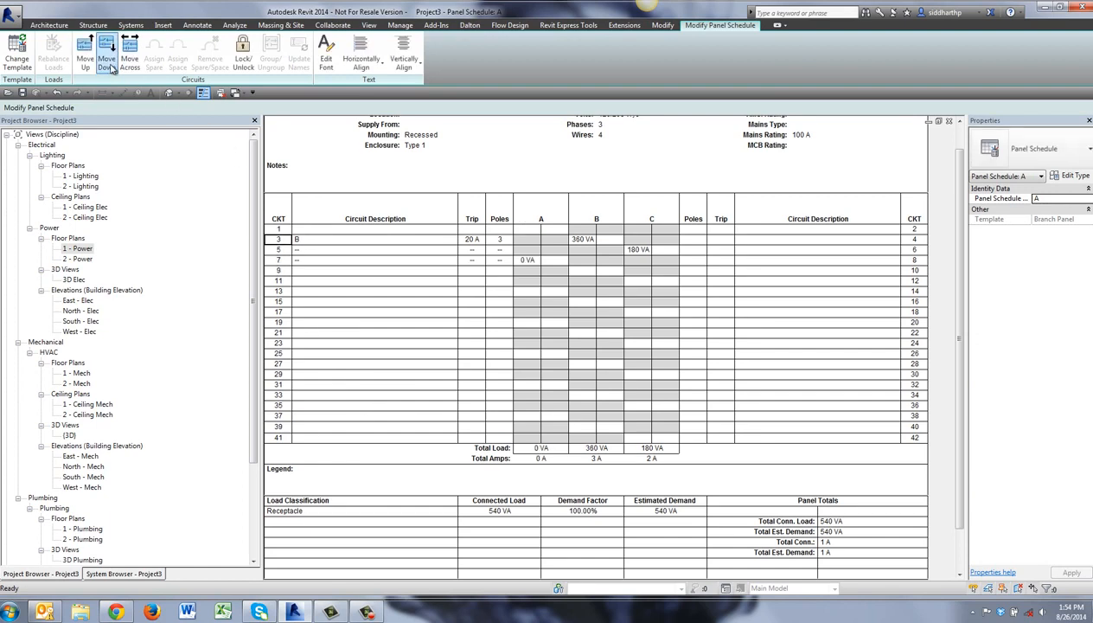
left_click(110, 67)
left_click(110, 67)
left_click(110, 66)
left_click(110, 67)
left_click(110, 66)
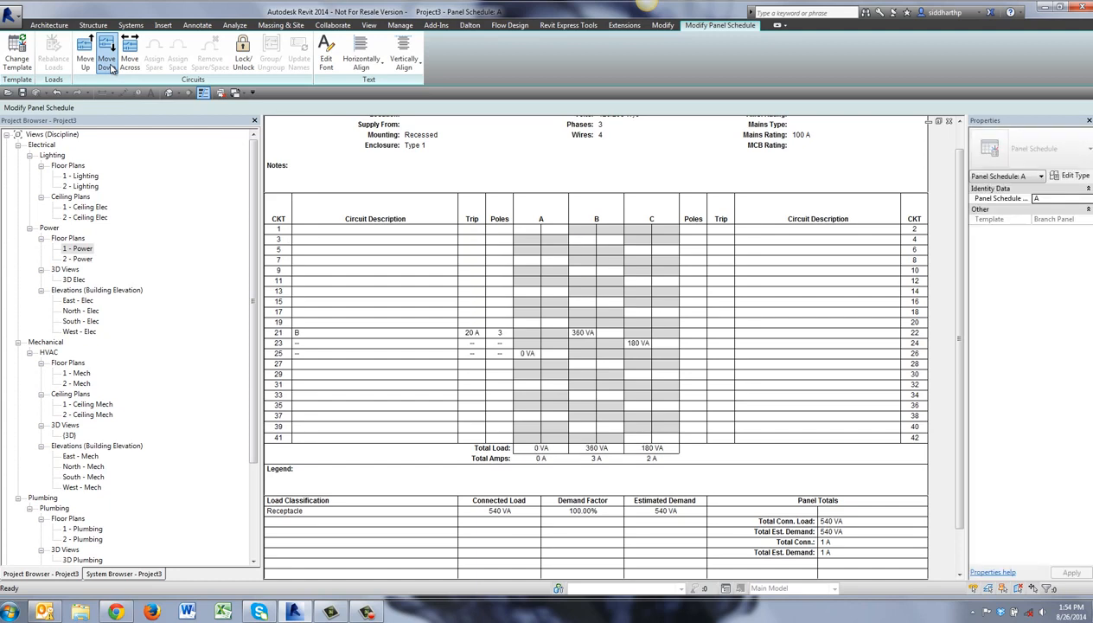
left_click(109, 66)
left_click(110, 67)
left_click(110, 66)
left_click(109, 66)
left_click(110, 66)
left_click(109, 67)
left_click(110, 67)
left_click(110, 66)
left_click(109, 66)
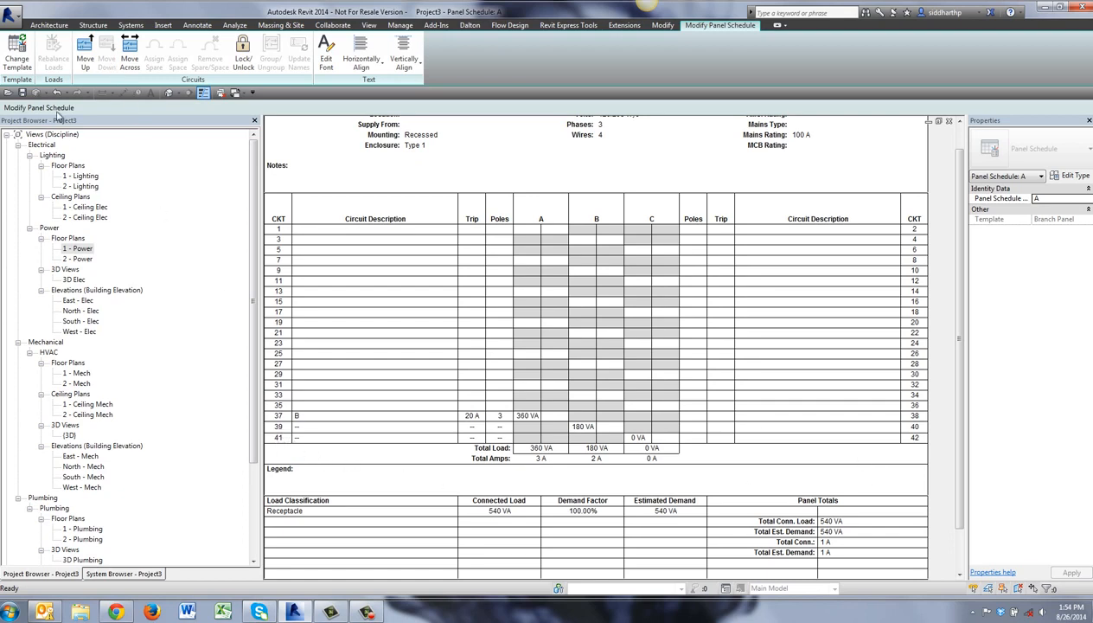
Step: Reapply the Branch Panel (Default) template to panel A's schedule and select the circuit in slot 37
left_click(16, 64)
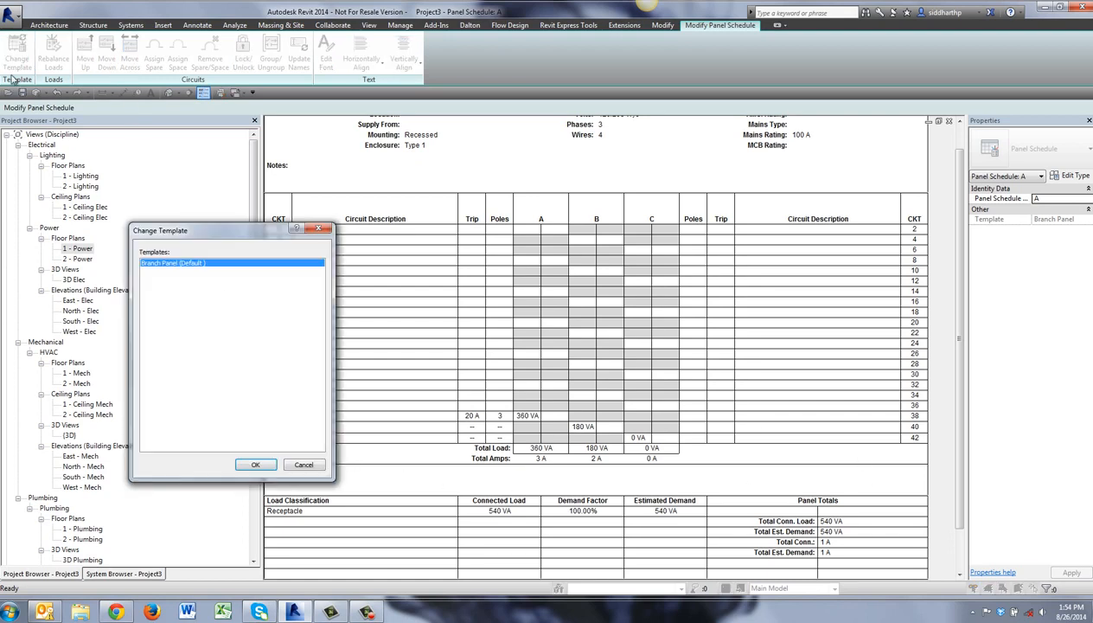
left_click(256, 465)
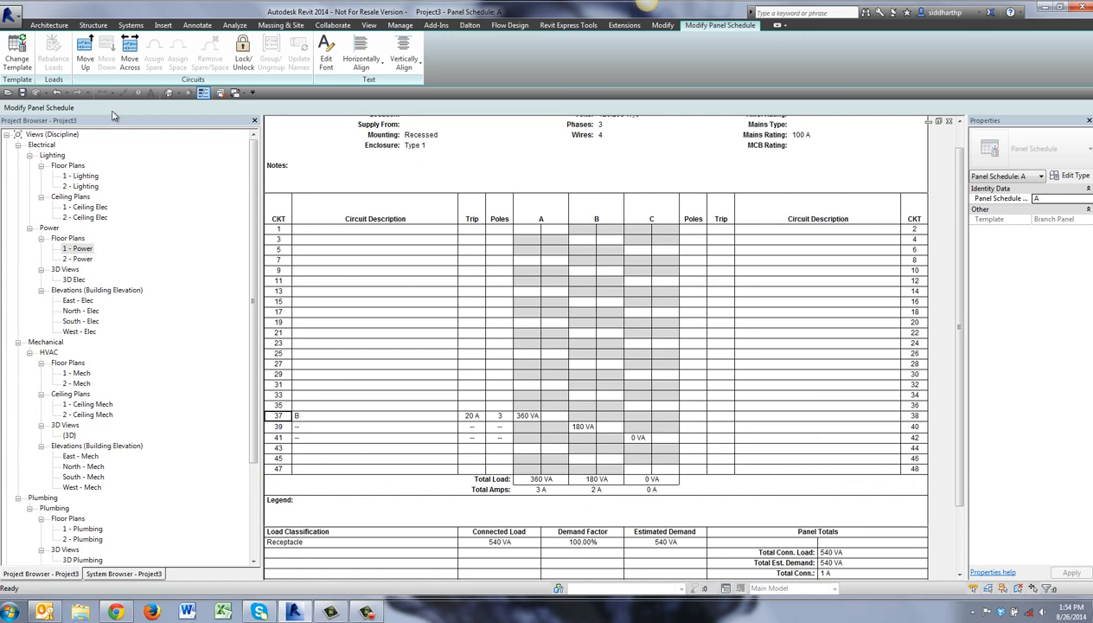
double_click(305, 416)
left_click(281, 417)
Step: Back in the 1 - Power floor plan, set panel A's maximum number of single-pole breakers to 48
left_click(79, 249)
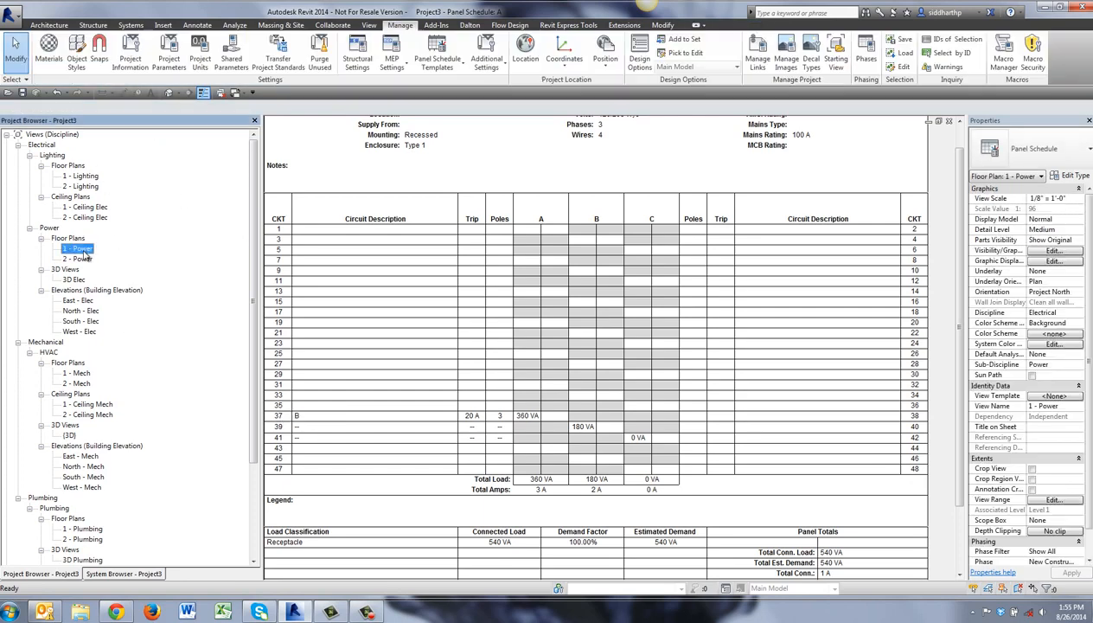
left_click(507, 397)
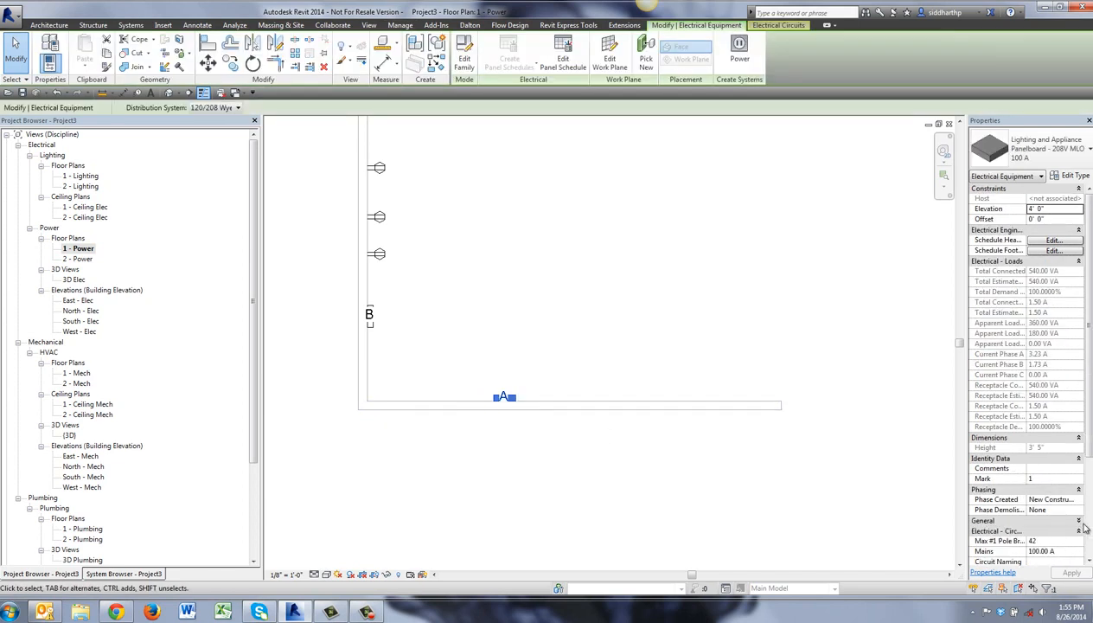
scroll(1074, 518, "down", 5)
left_click(1053, 395)
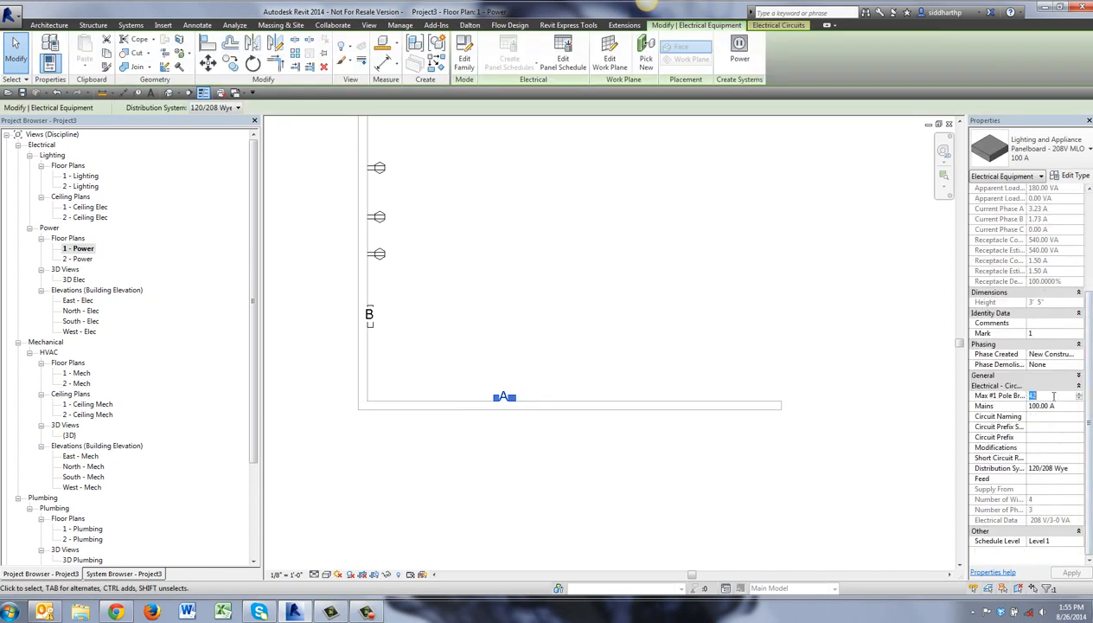
type("48")
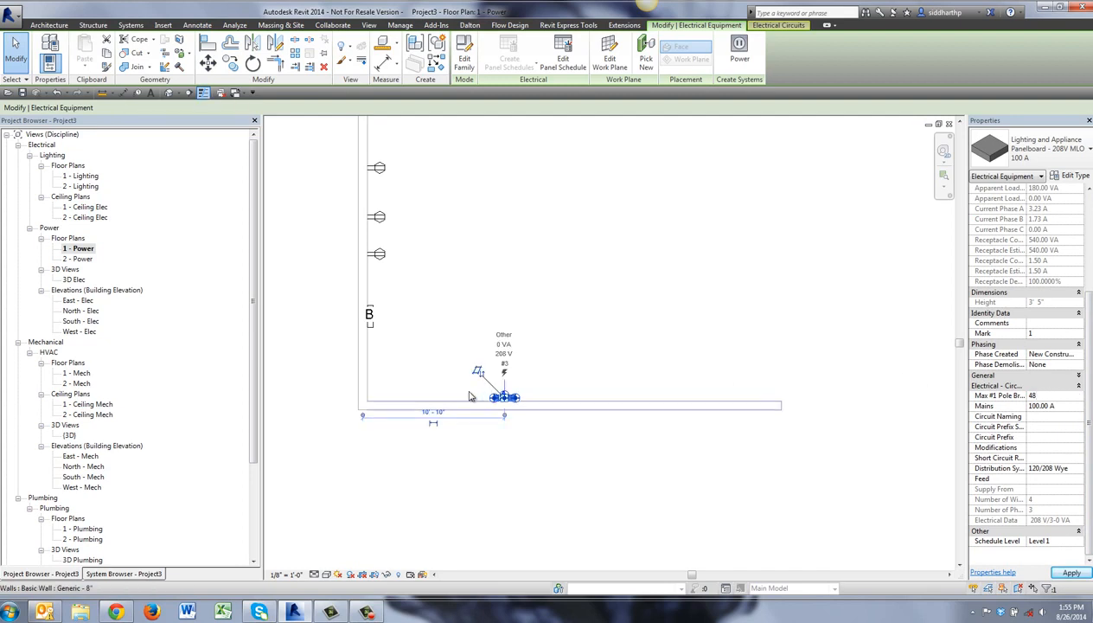
Step: Reopen panel A's schedule and move circuit B down from slot 37 to slot 43
left_click(563, 56)
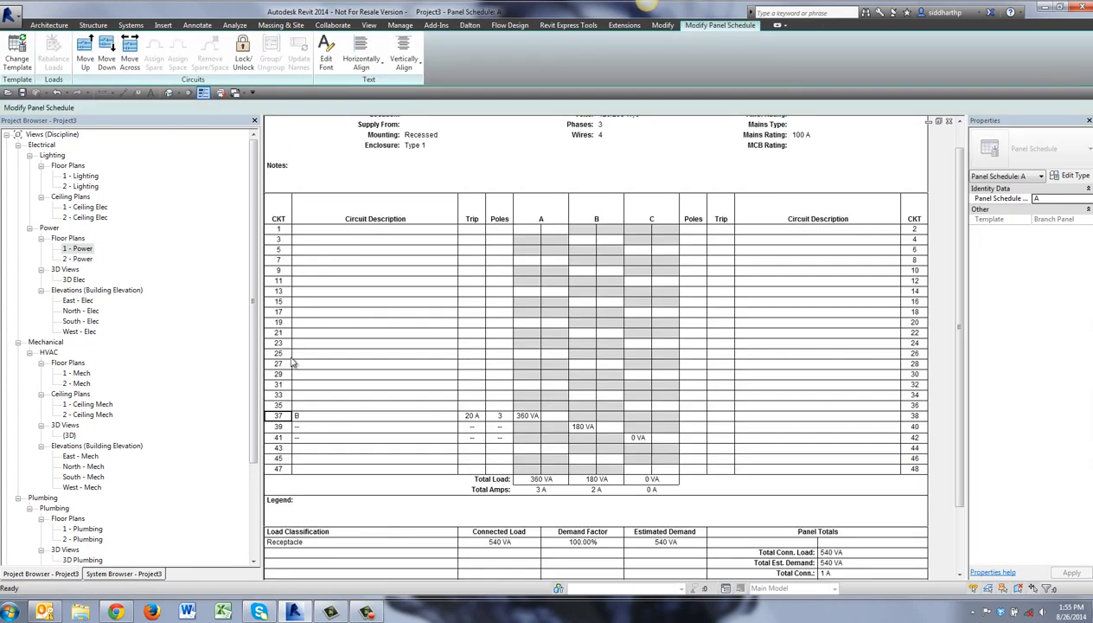
left_click(105, 62)
left_click(105, 62)
left_click(106, 63)
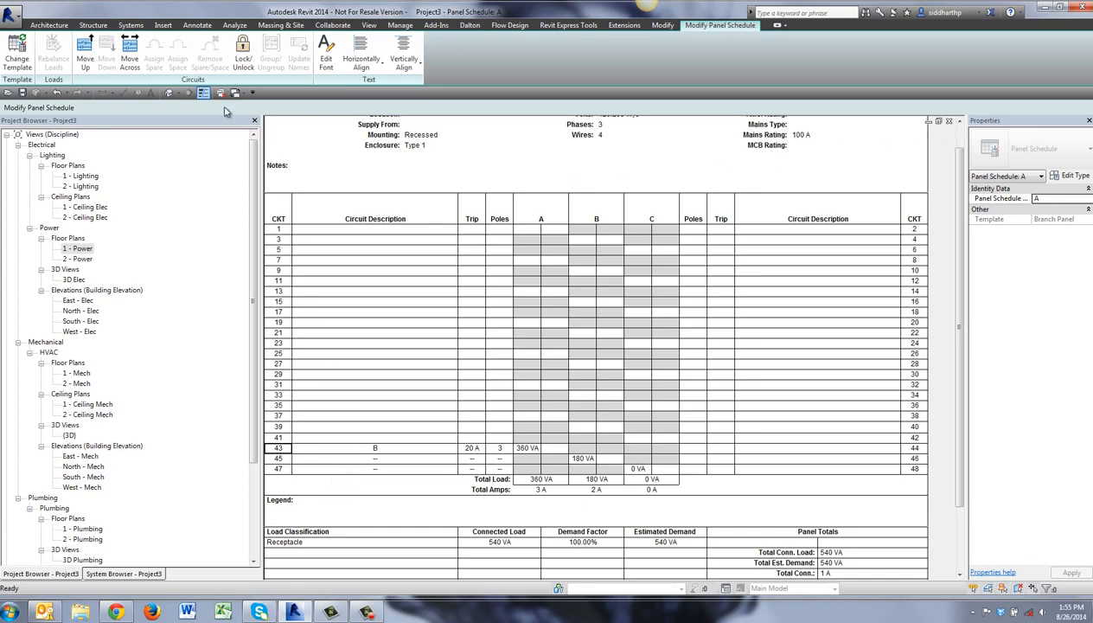
Step: Edit the Branch Panel (Default) schedule template, fixing its number of slots shown to a constant 42, and finish the template
left_click(399, 24)
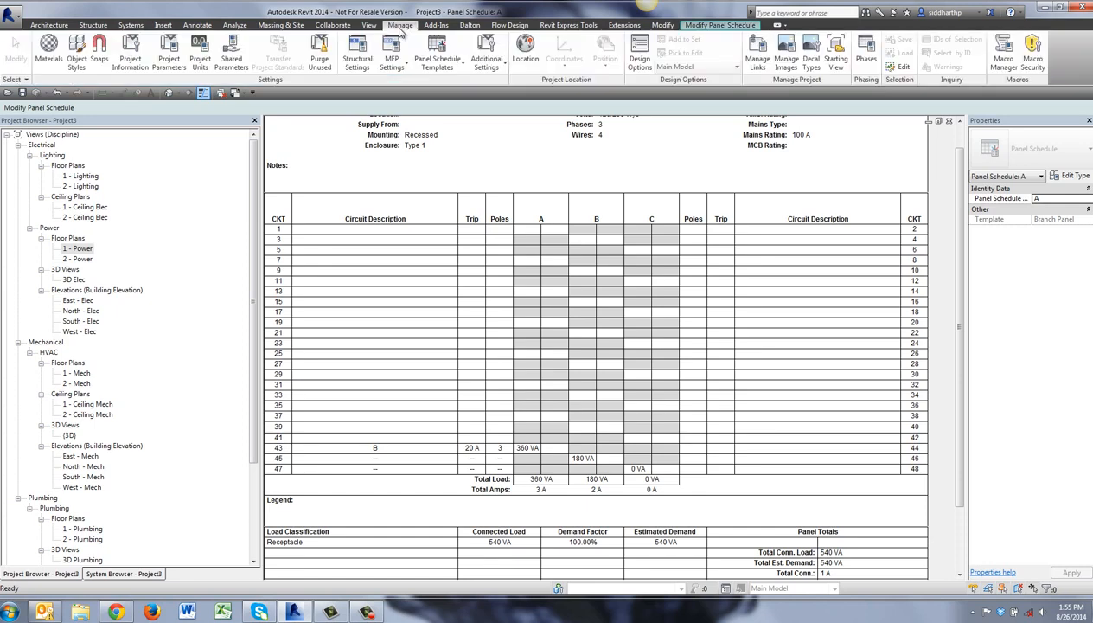
left_click(439, 65)
left_click(432, 112)
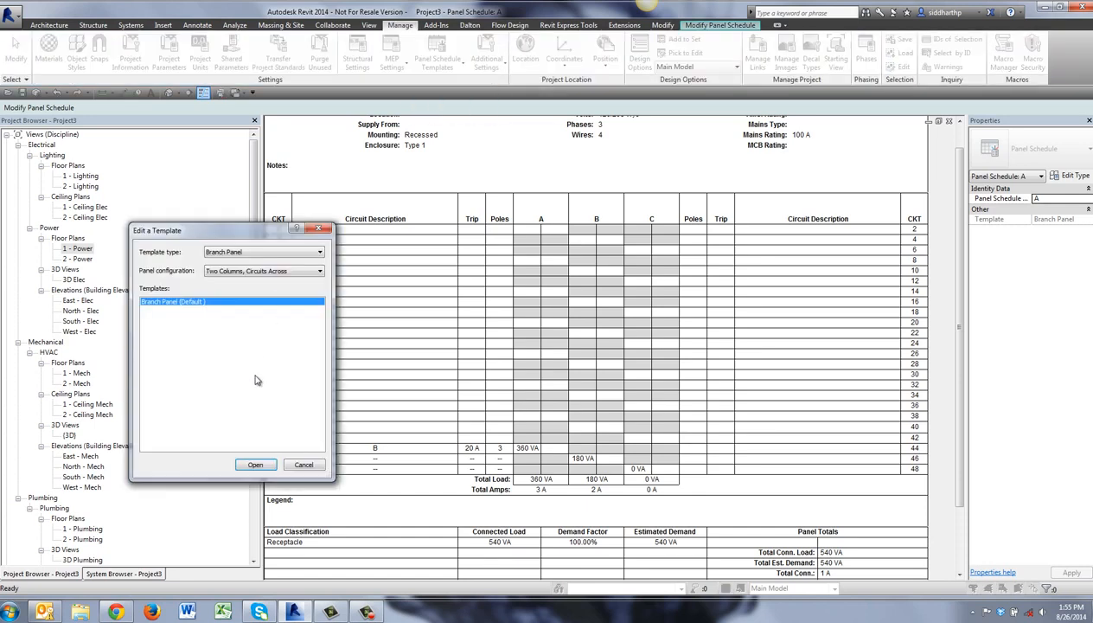
left_click(255, 465)
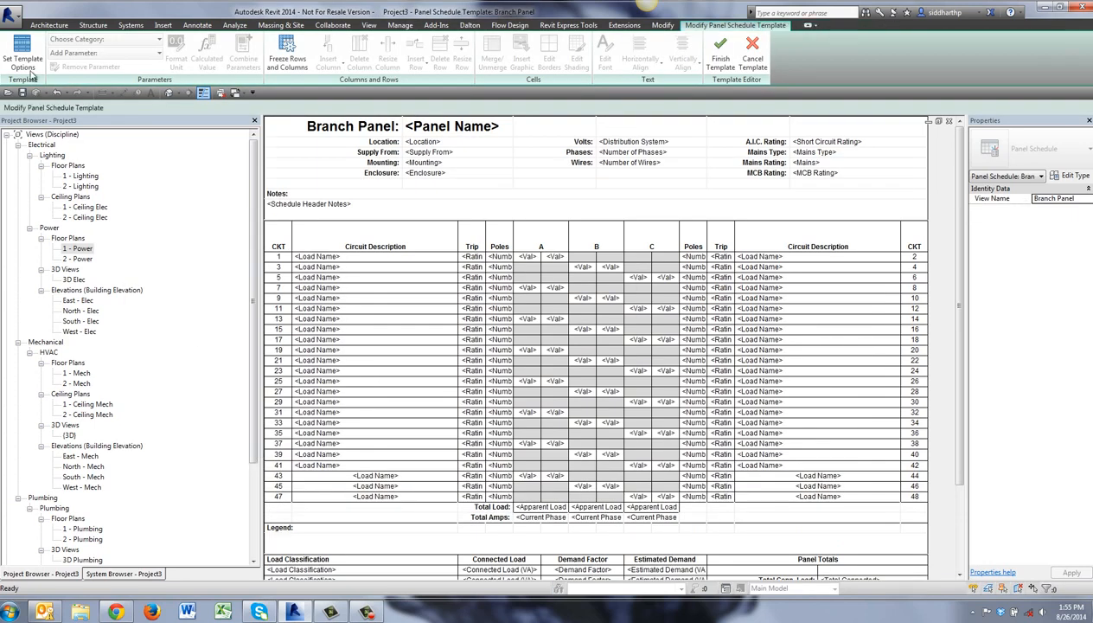
left_click(28, 69)
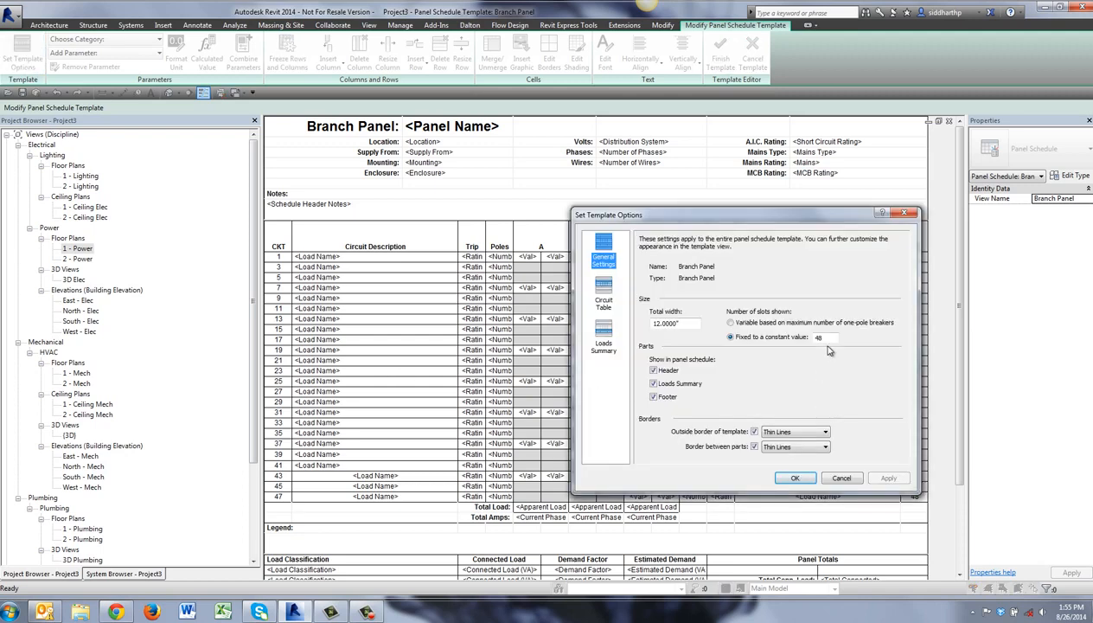
double_click(819, 337)
type("42")
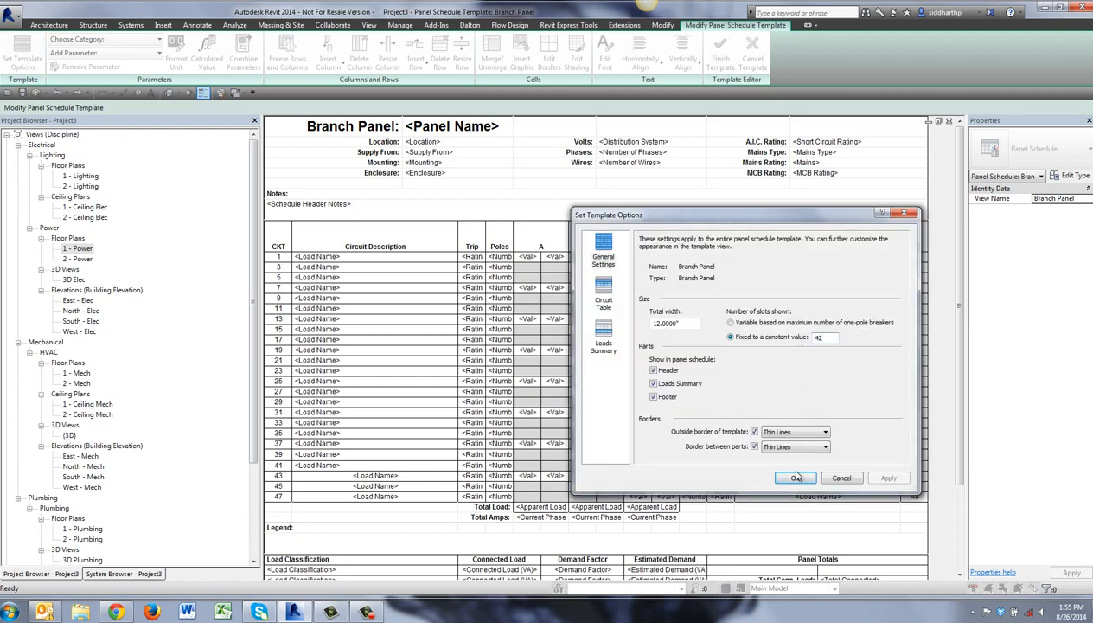
left_click(795, 480)
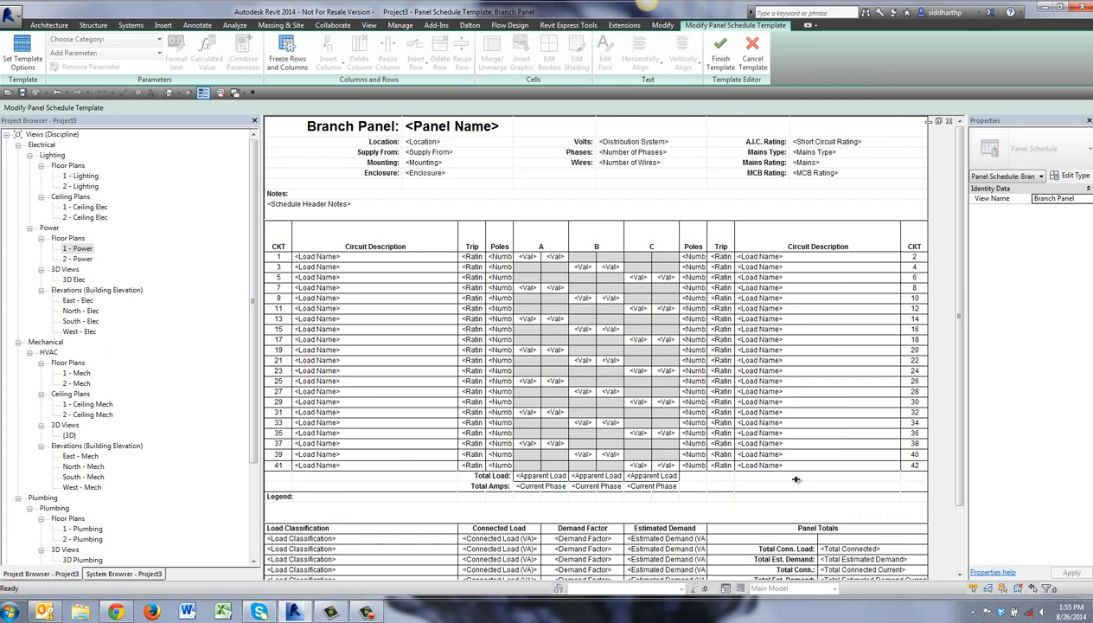
left_click(721, 59)
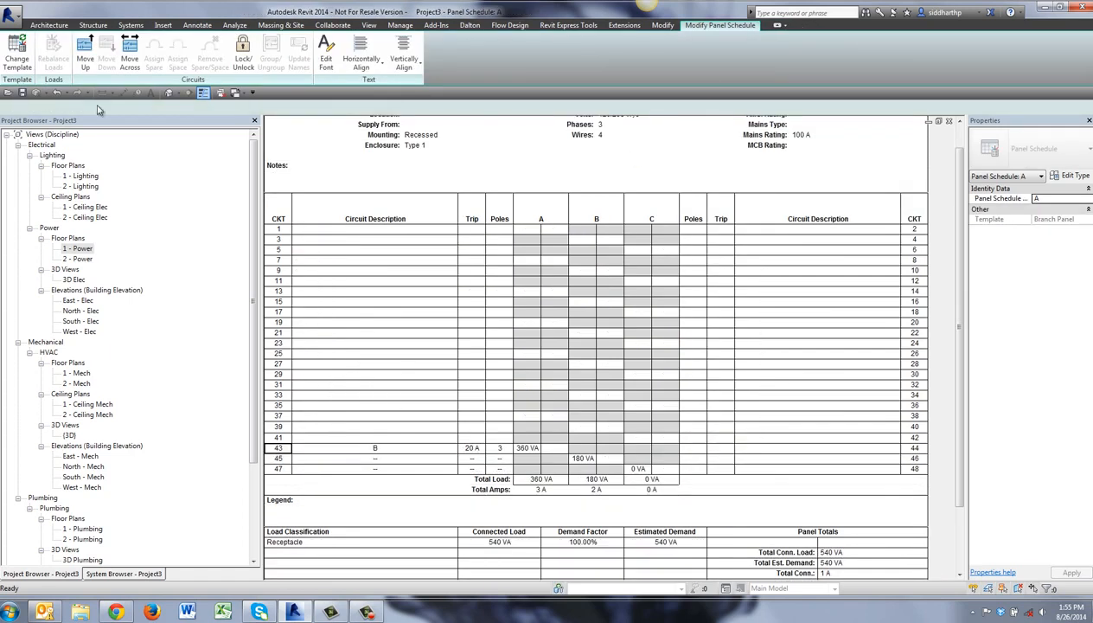
Step: Reapply the Branch Panel (Default) template to panel A's schedule and dismiss the resulting warning
left_click(17, 63)
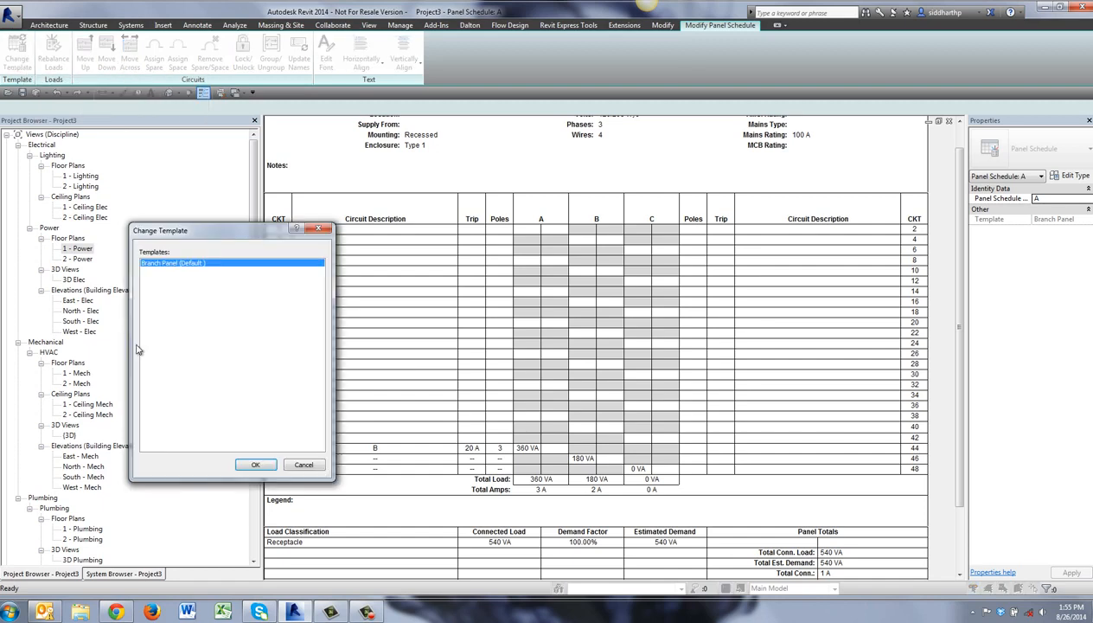
left_click(251, 466)
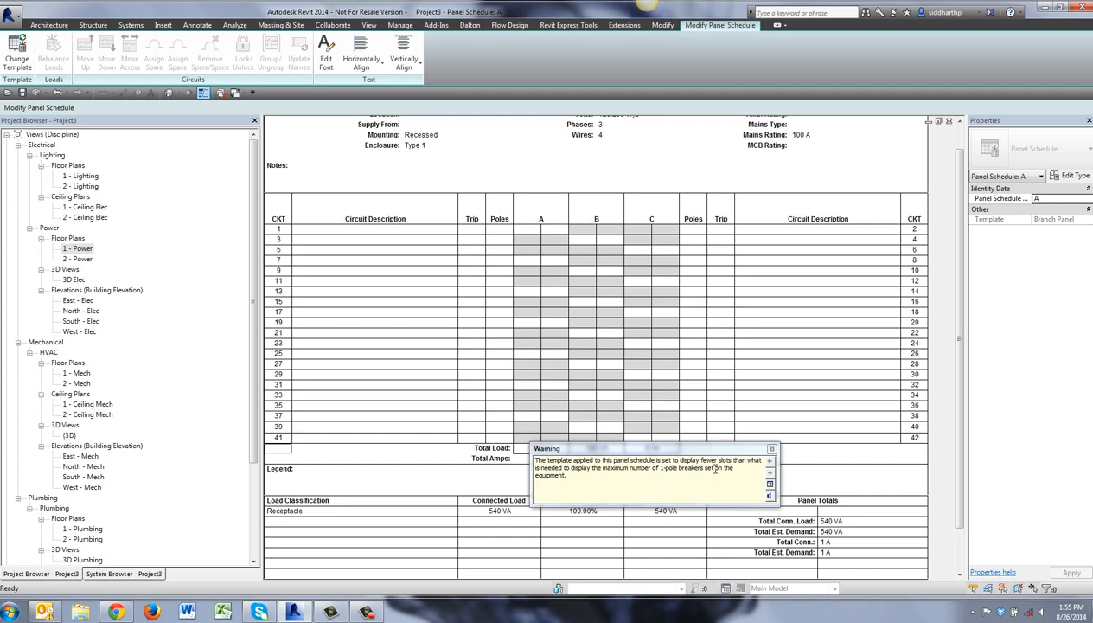
left_click(771, 448)
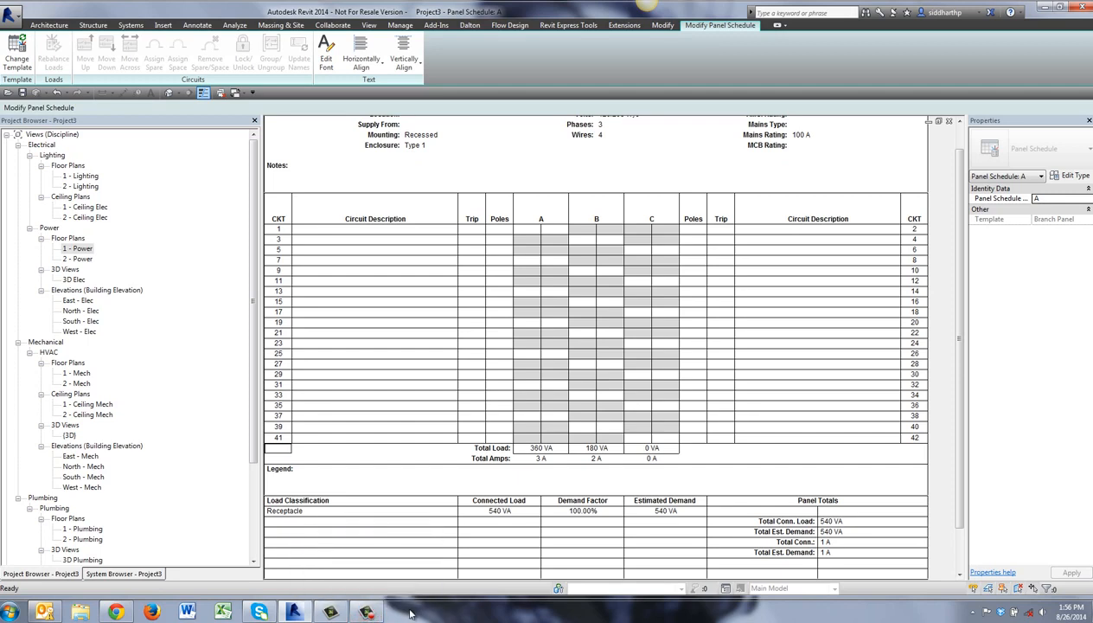
left_click(367, 611)
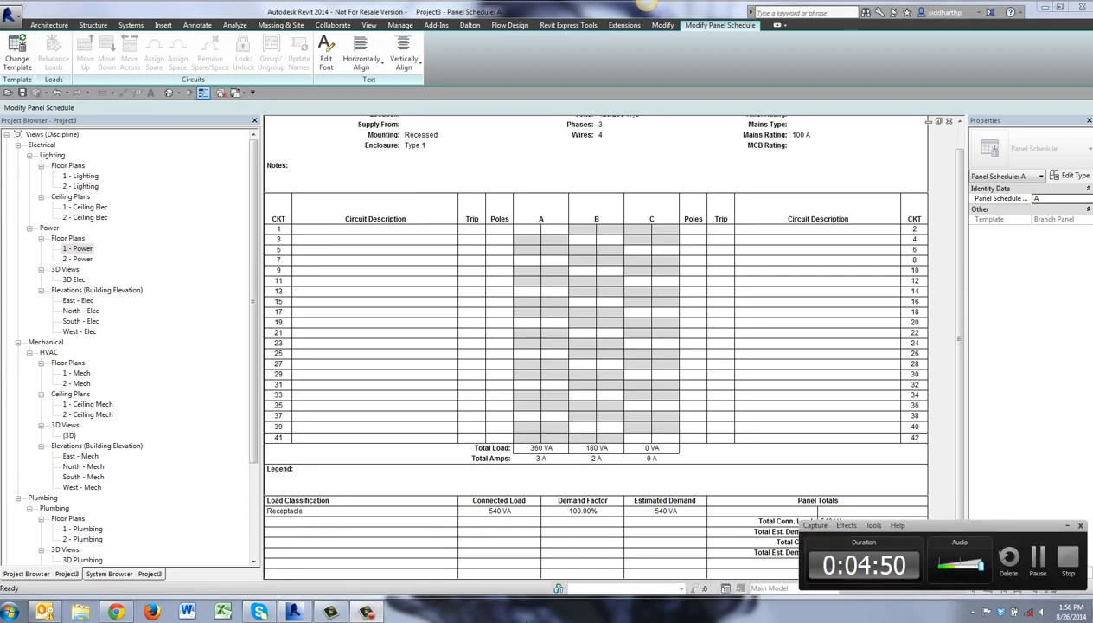
left_click(1068, 558)
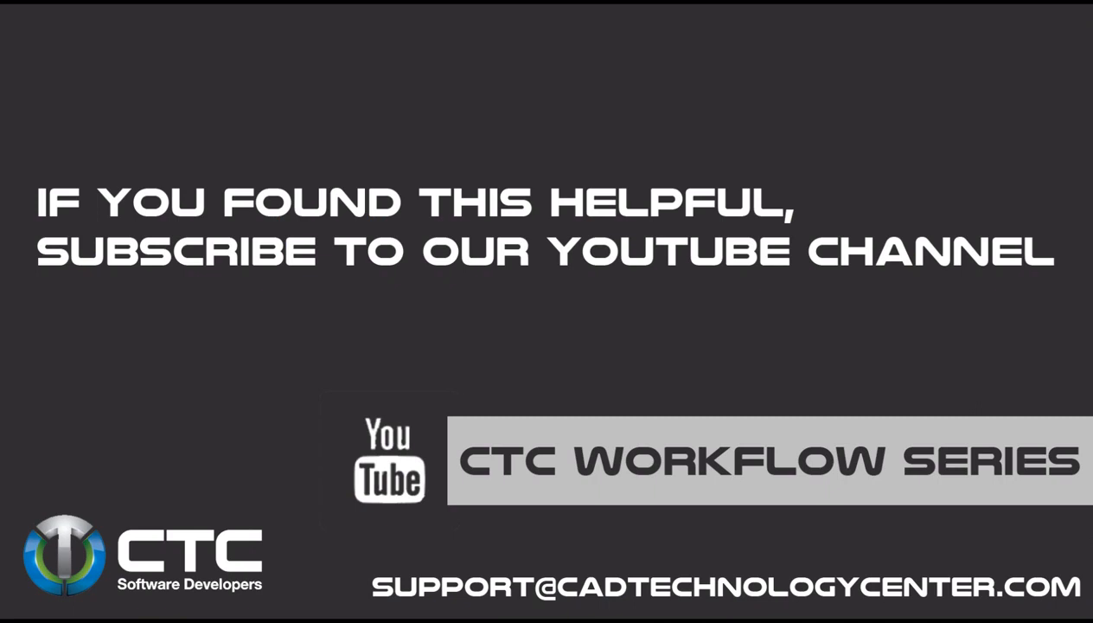